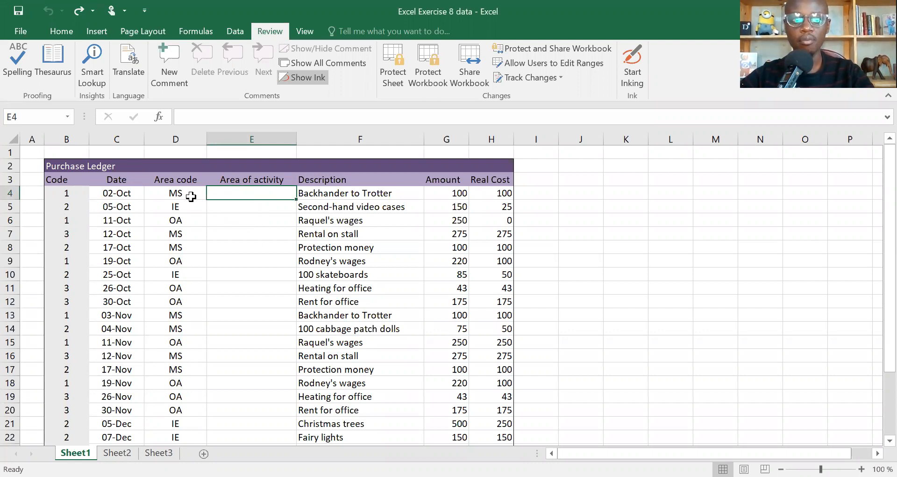
Step: Start an IF formula in E4 that tests whether the area code in D4 equals "MS"
{"action": "left_click", "coordinate": [176, 193]}
{"action": "key", "text": "Right"}
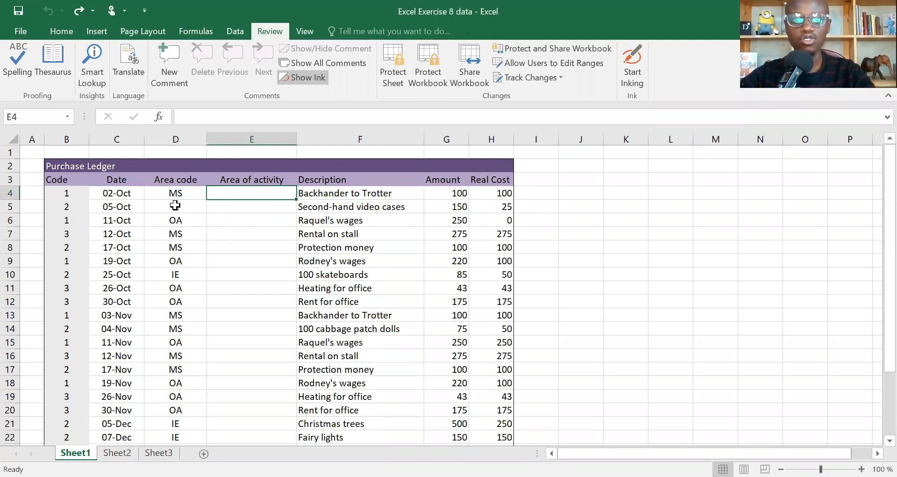
{"action": "key", "text": "Left"}
{"action": "key", "text": "Right"}
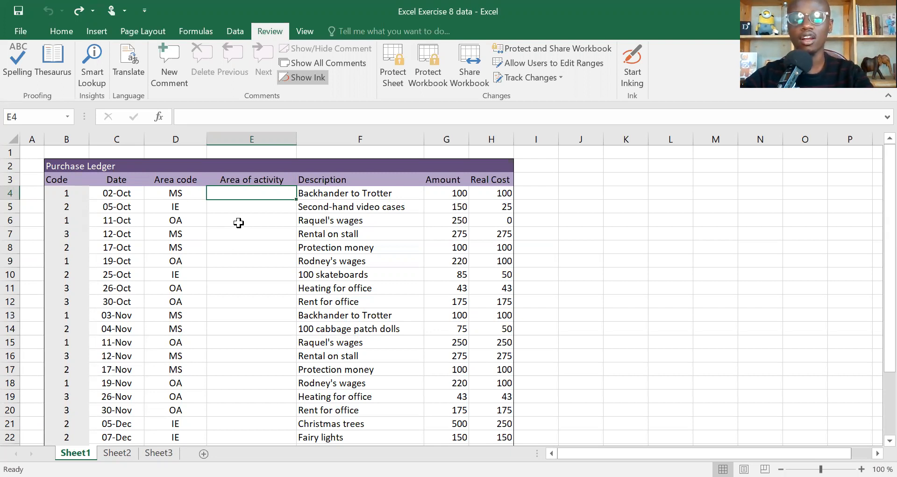
{"action": "type", "text": "="}
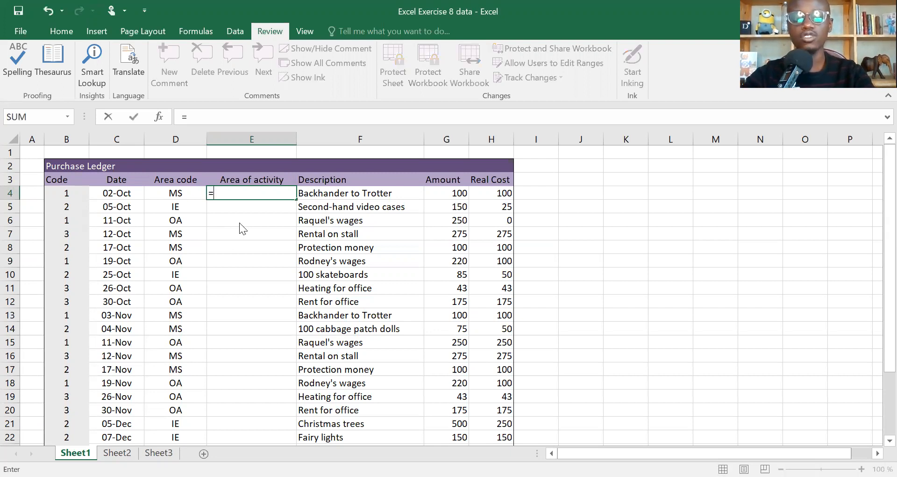
{"action": "type", "text": "if"}
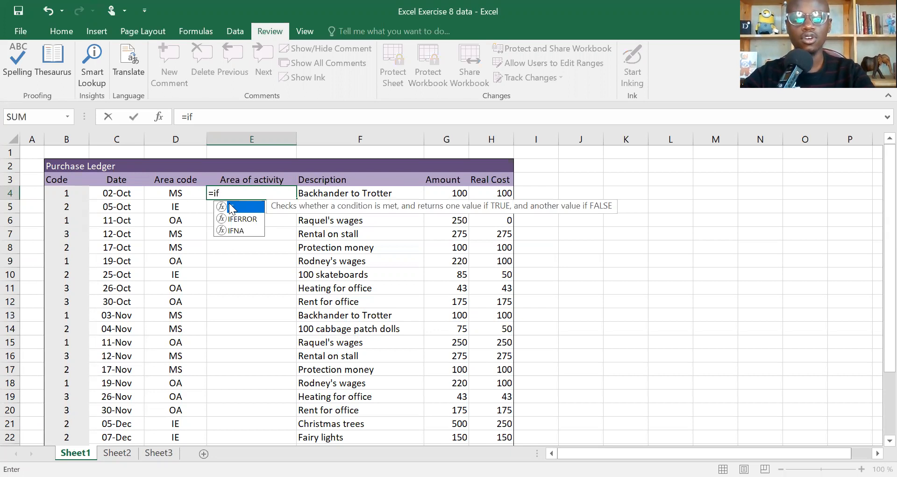
{"action": "key", "text": "Tab"}
{"action": "left_click", "coordinate": [180, 193]}
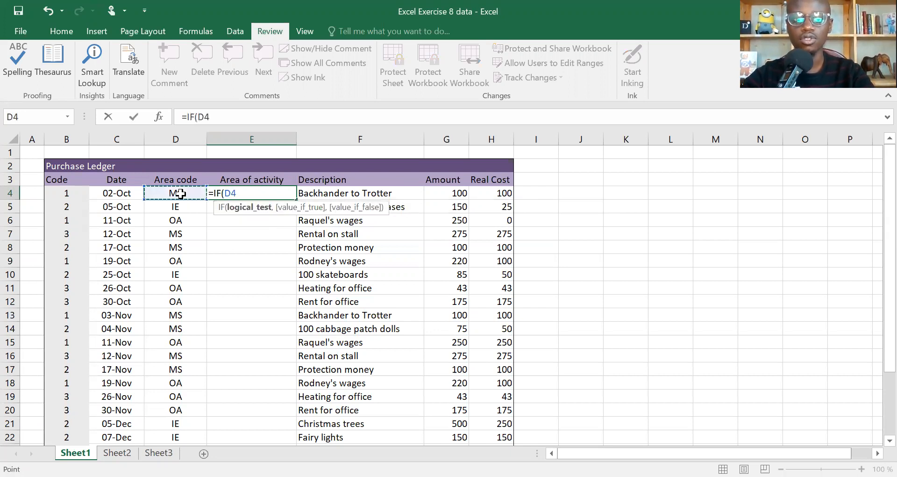
{"action": "type", "text": "="}
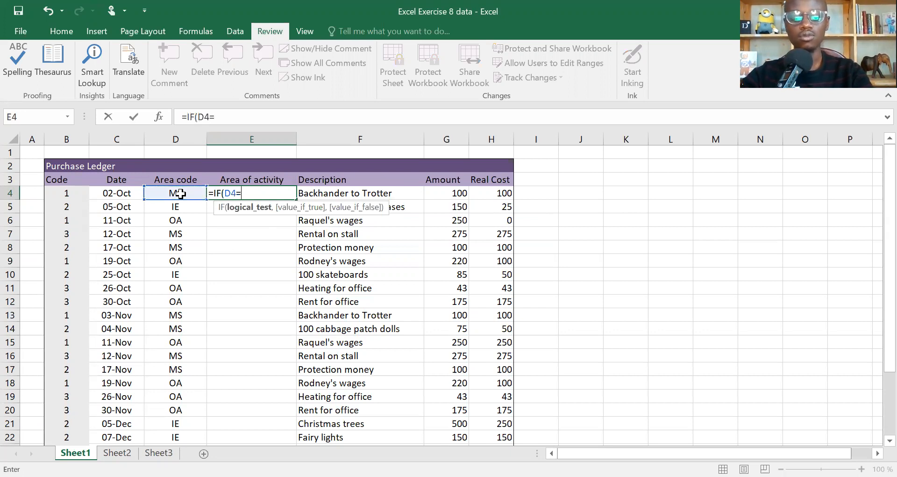
{"action": "type", "text": "\"MS"}
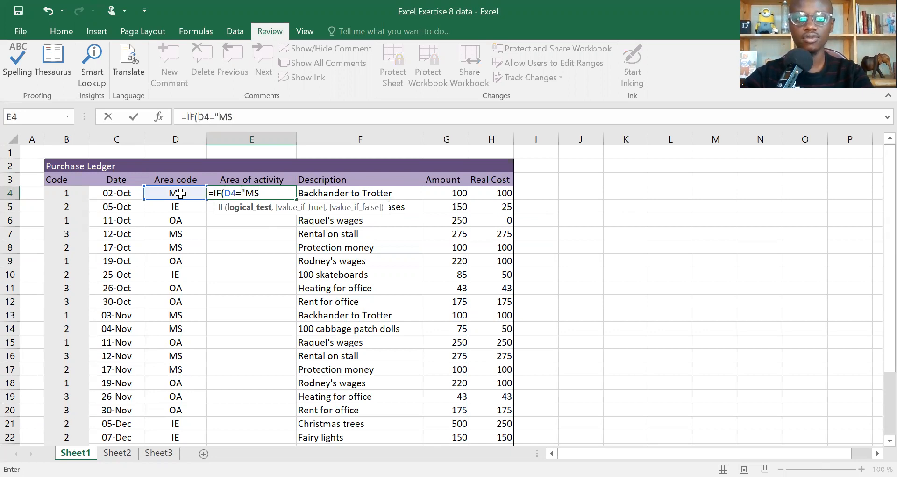
{"action": "type", "text": "\","}
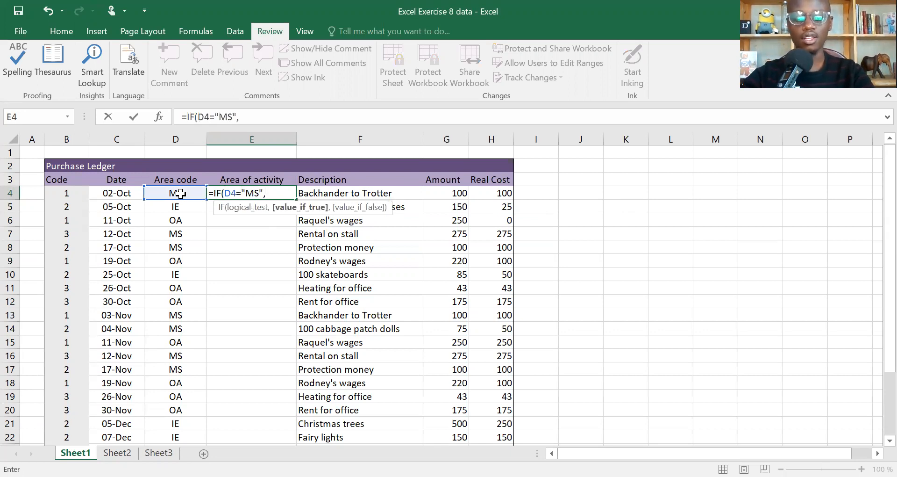
{"action": "type", "text": "\"MArket"}
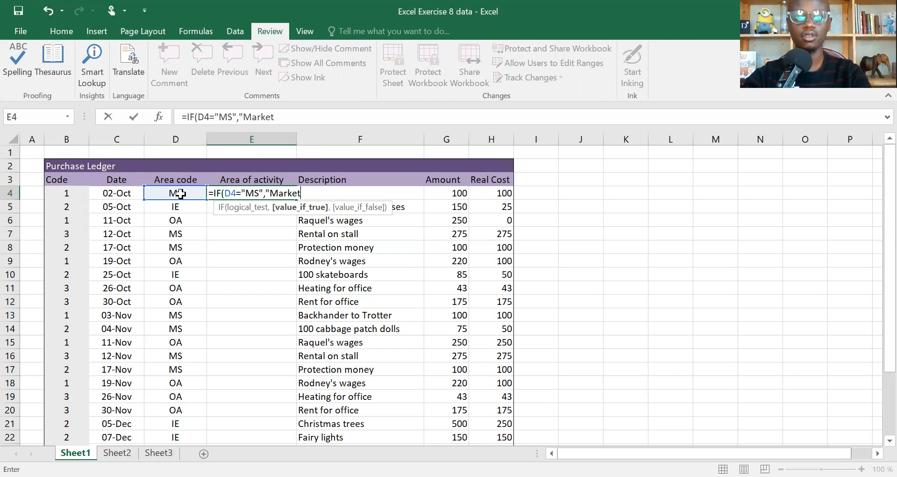
{"action": "type", "text": " Stall"}
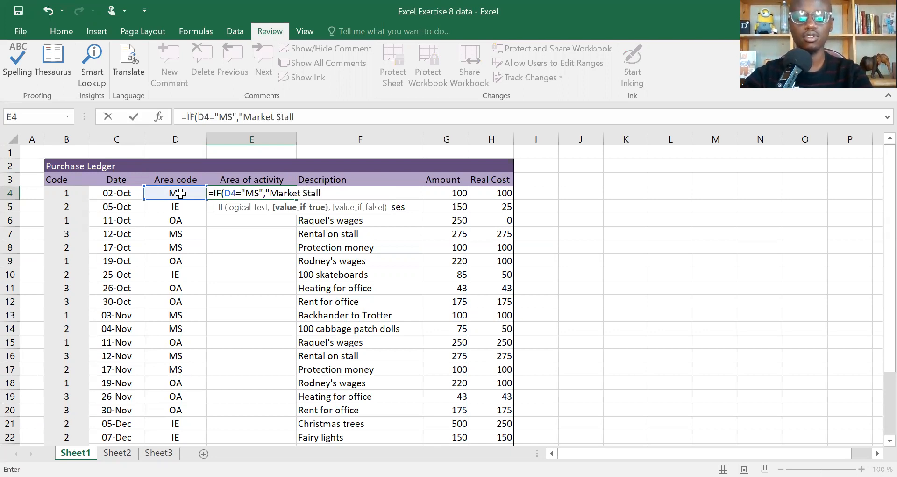
{"action": "type", "text": "\","}
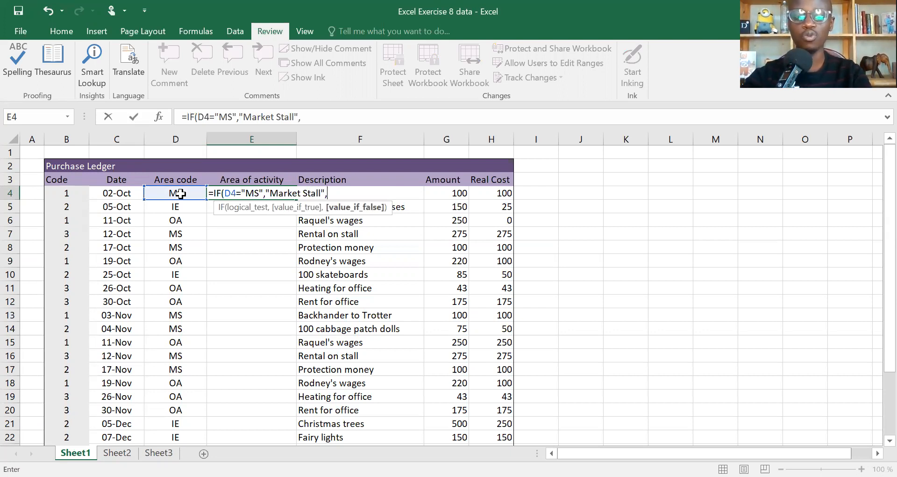
Step: Nest a second IF as the false value in E4, testing whether D4 equals "IE"
{"action": "type", "text": "IF("}
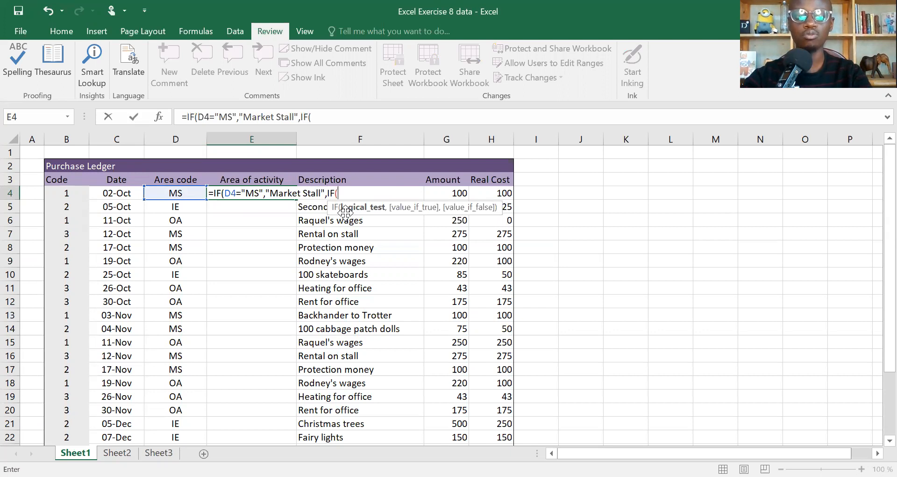
{"action": "left_click", "coordinate": [175, 190]}
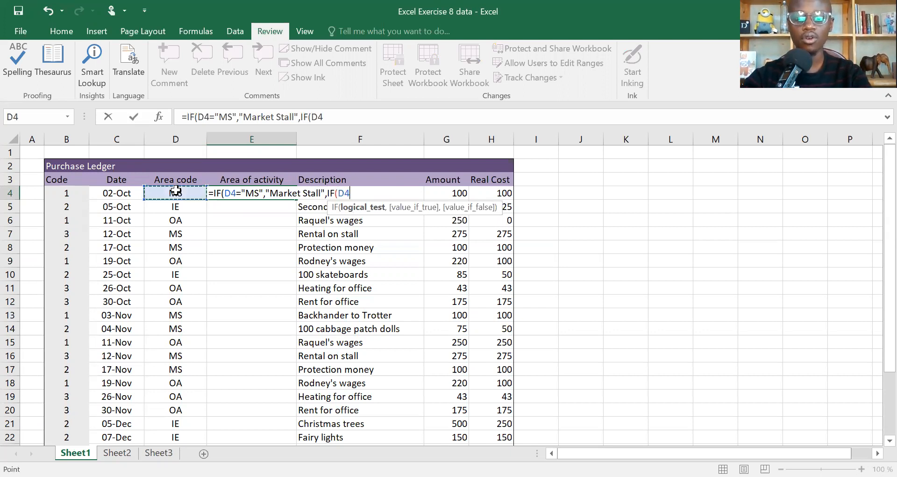
{"action": "type", "text": "="}
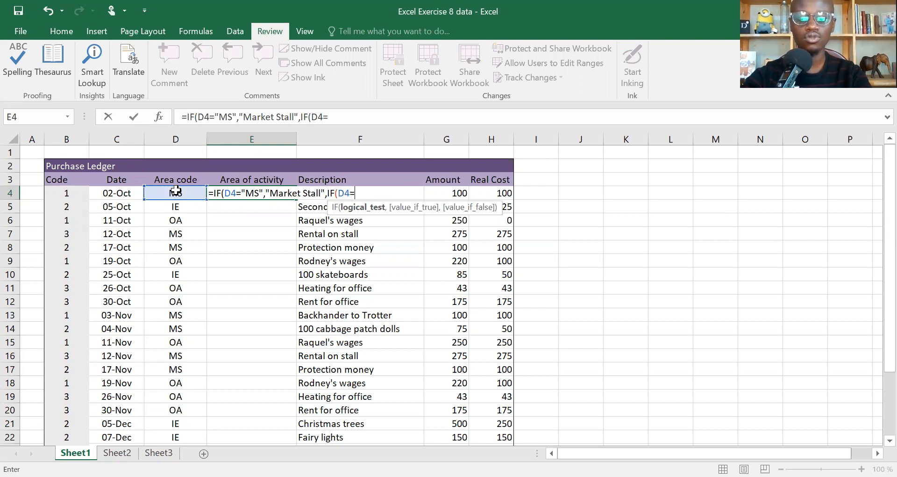
{"action": "type", "text": "\"\""}
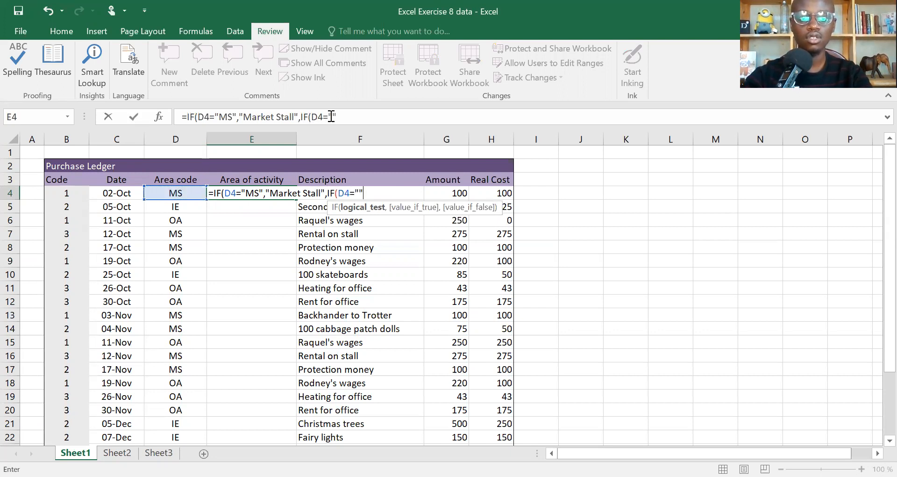
{"action": "left_click", "coordinate": [336, 117]}
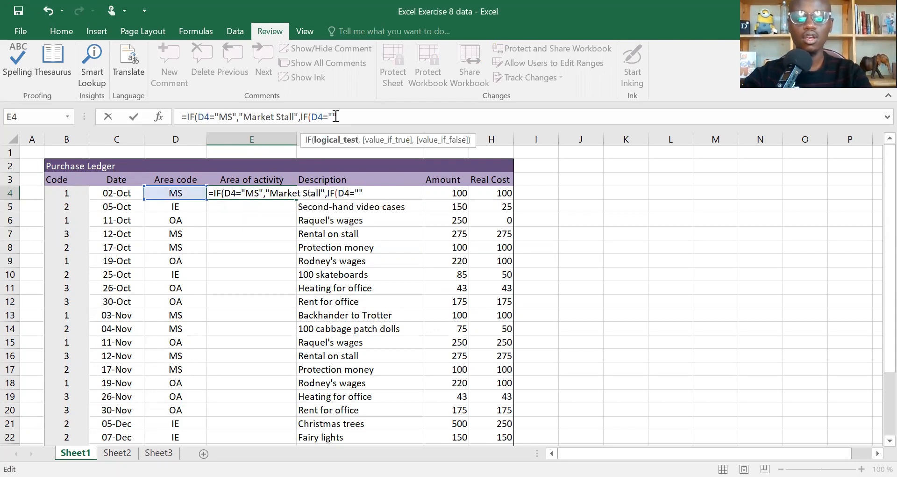
{"action": "type", "text": "I"}
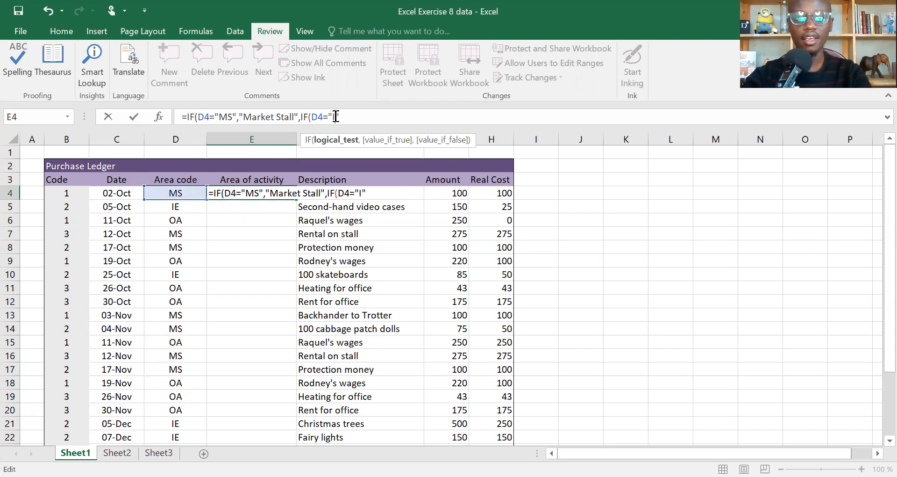
{"action": "type", "text": "E"}
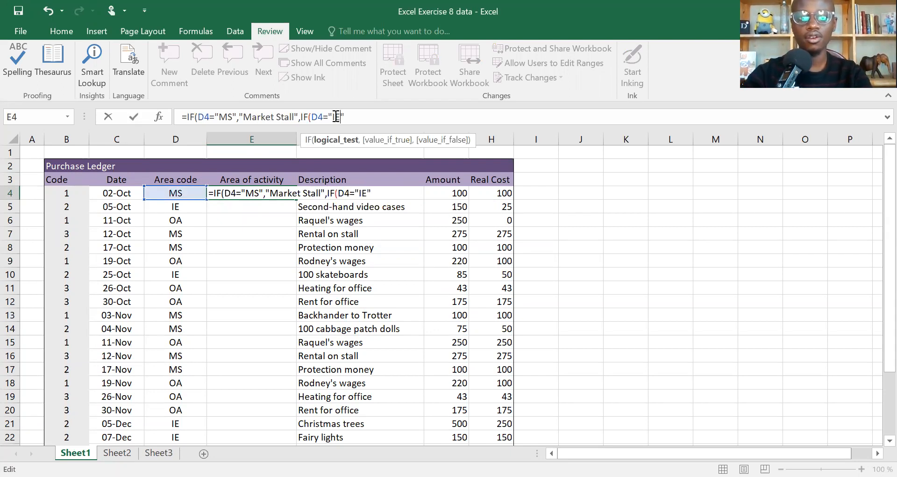
{"action": "type", "text": ",\"\""}
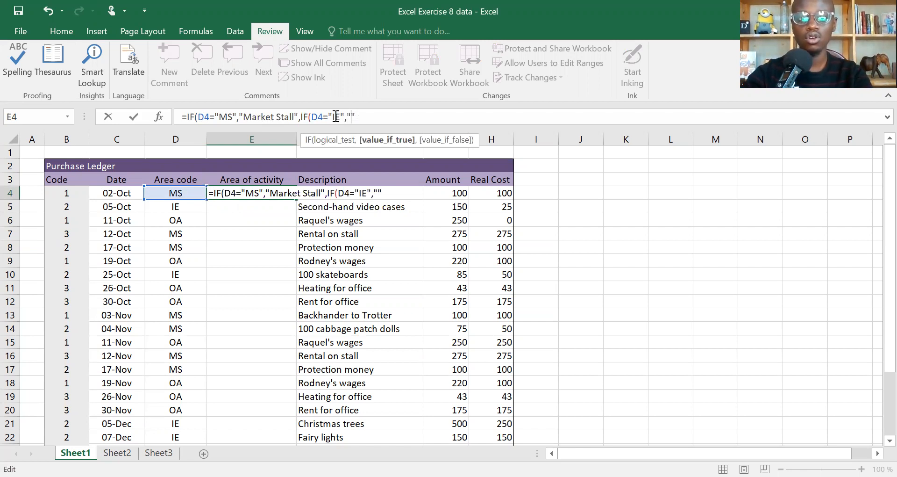
{"action": "type", "text": "Import"}
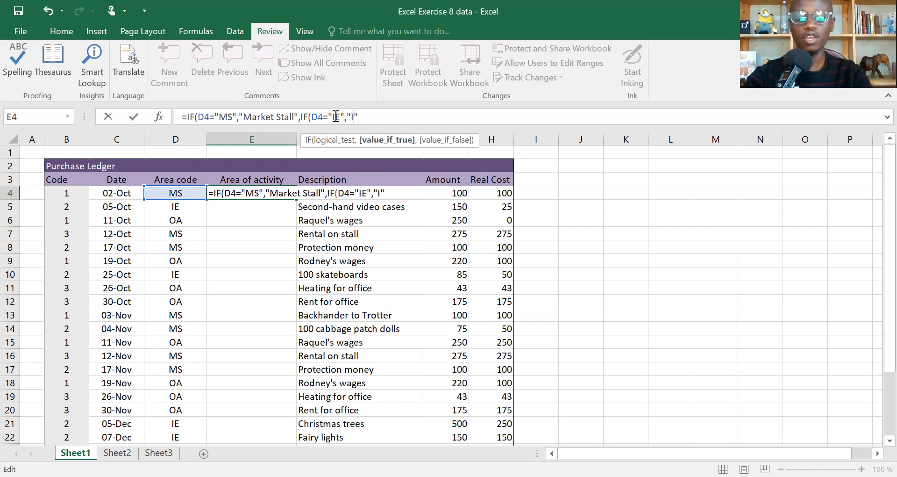
{"action": "type", "text": "/"}
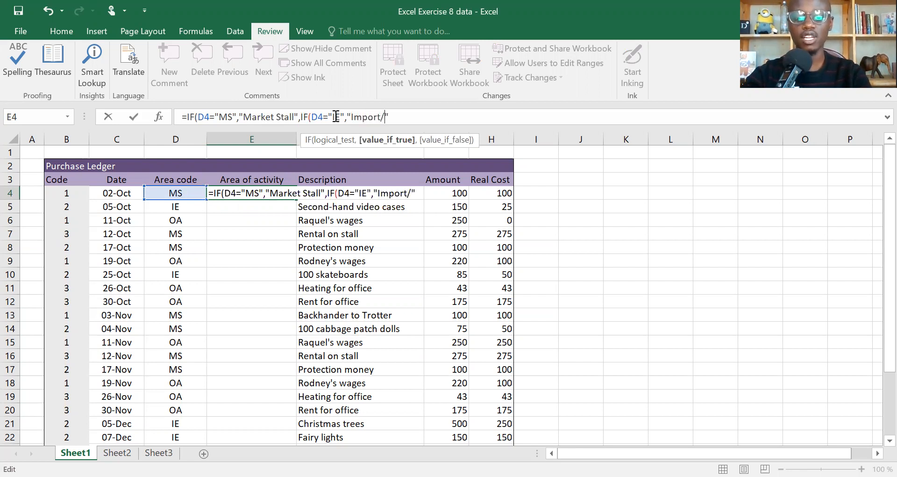
{"action": "type", "text": "Expor"}
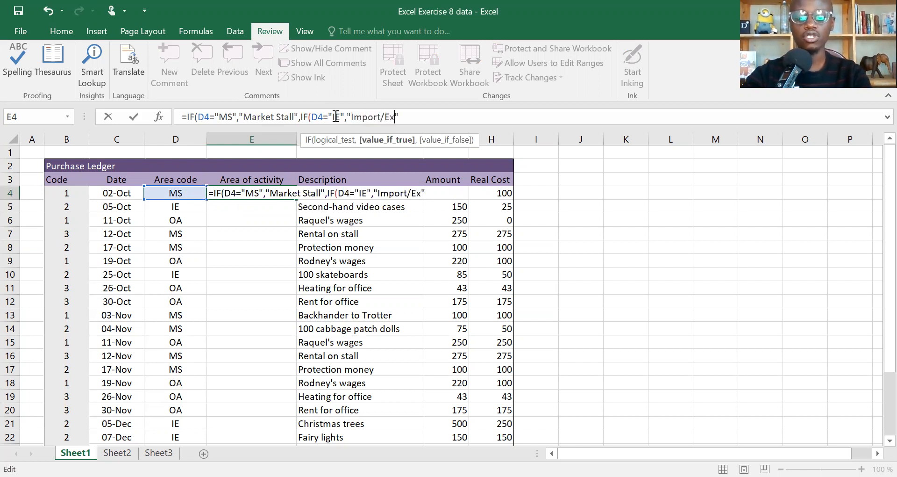
{"action": "type", "text": "t"}
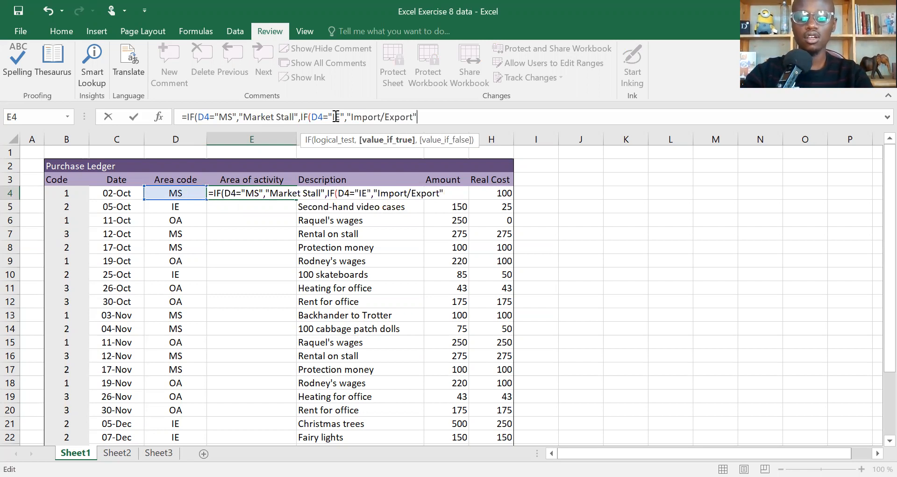
{"action": "type", "text": ","}
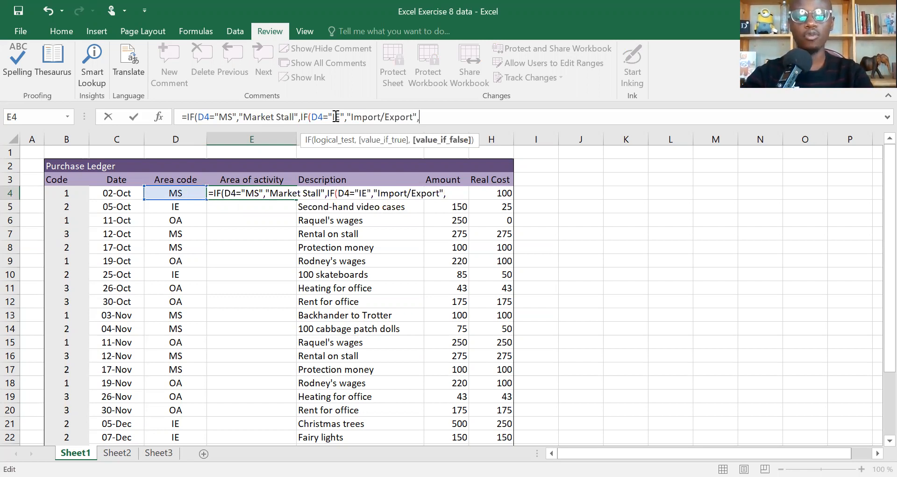
{"action": "type", "text": "if"}
Step: Nest a third IF as the second one's false value in E4, testing whether D4 equals "OA"
{"action": "double_click", "coordinate": [463, 147]}
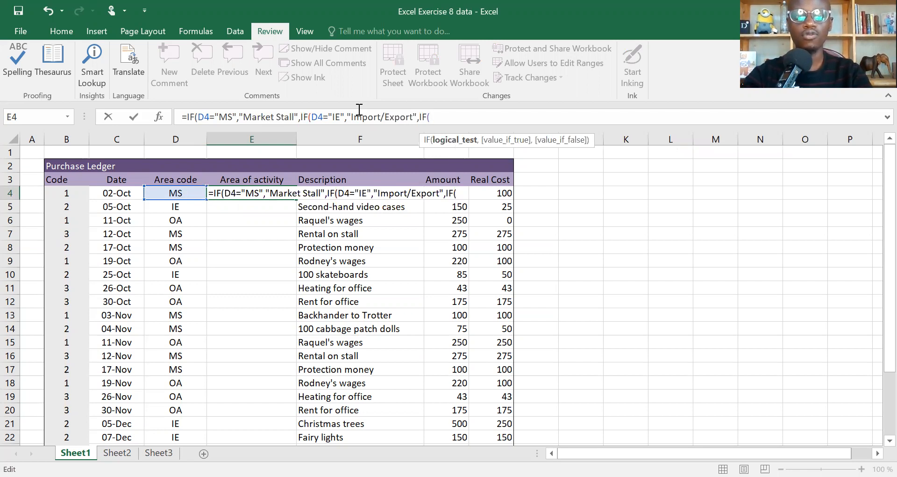
{"action": "left_click", "coordinate": [184, 193]}
{"action": "type", "text": "=O"}
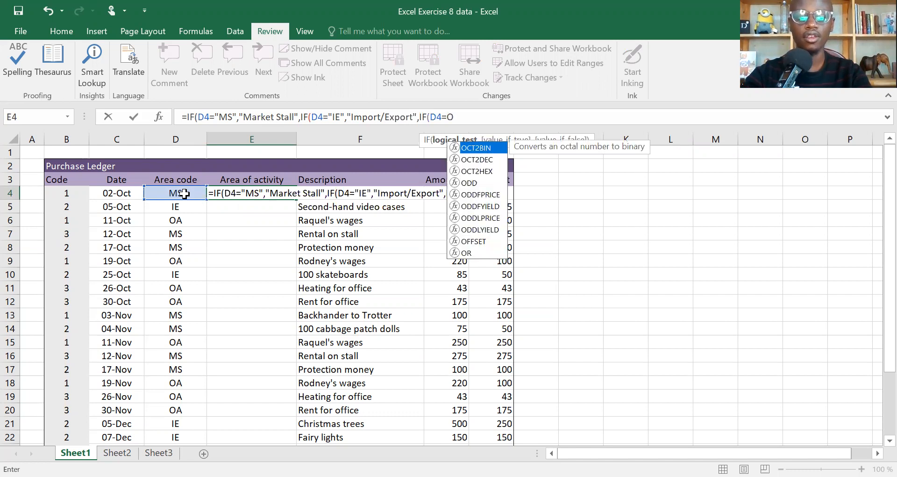
{"action": "key", "text": "BackSpace"}
{"action": "type", "text": "\"\""}
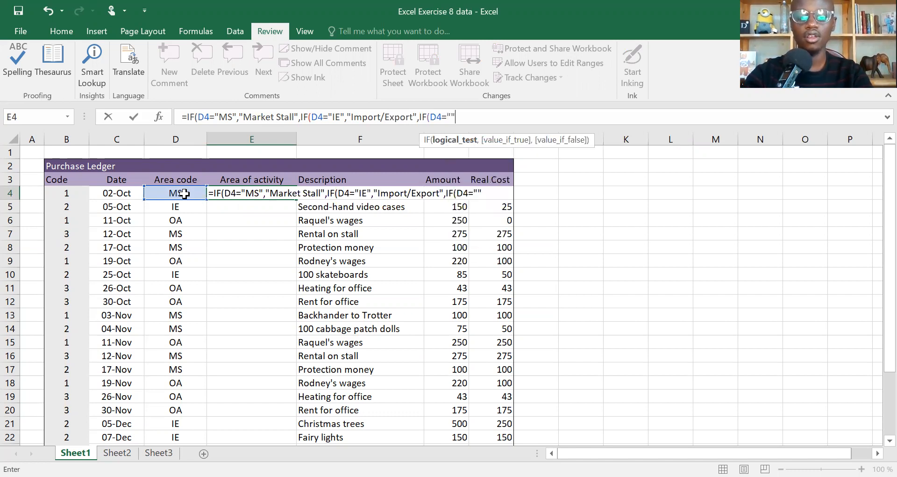
{"action": "key", "text": "Return"}
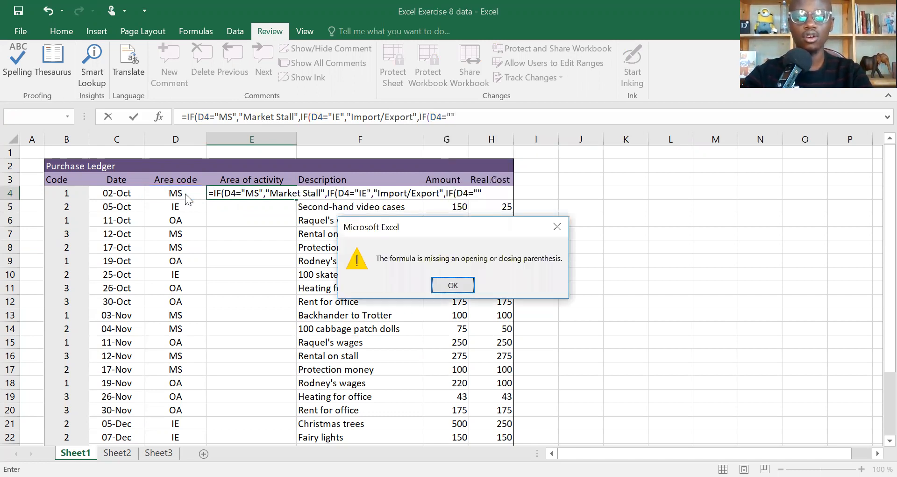
{"action": "left_click", "coordinate": [458, 290]}
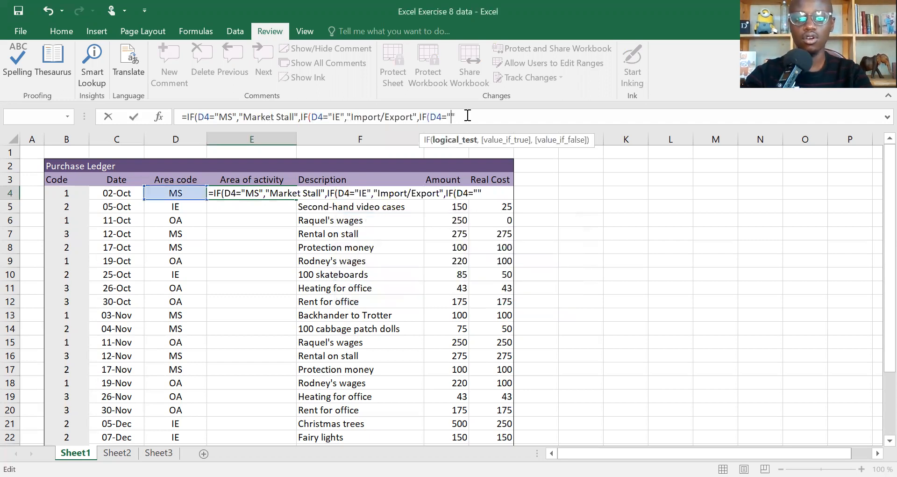
{"action": "type", "text": "oa"}
{"action": "key", "text": "BackSpace"}
{"action": "key", "text": "BackSpace"}
{"action": "type", "text": "OA"}
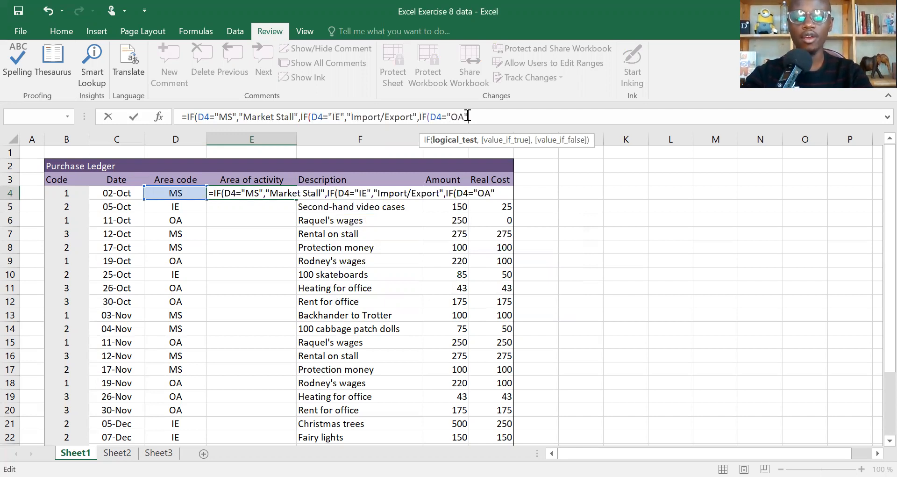
{"action": "type", "text": ", \"\""}
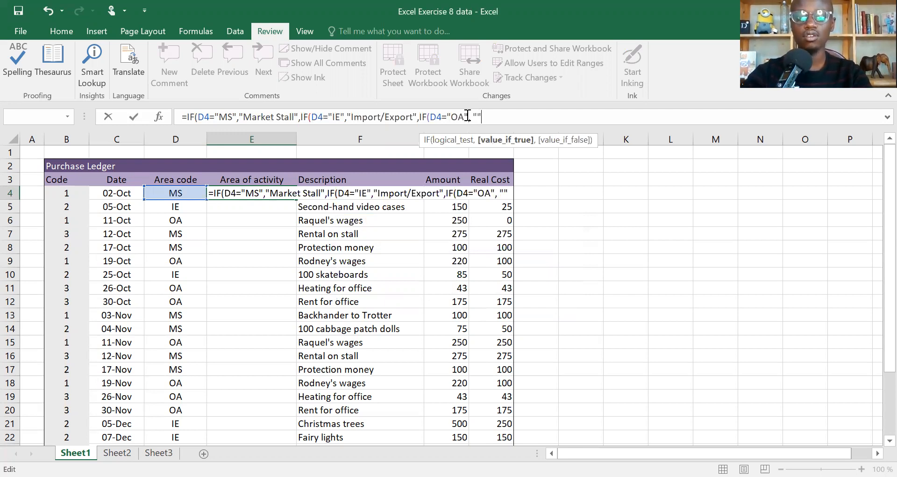
{"action": "type", "text": "Other"}
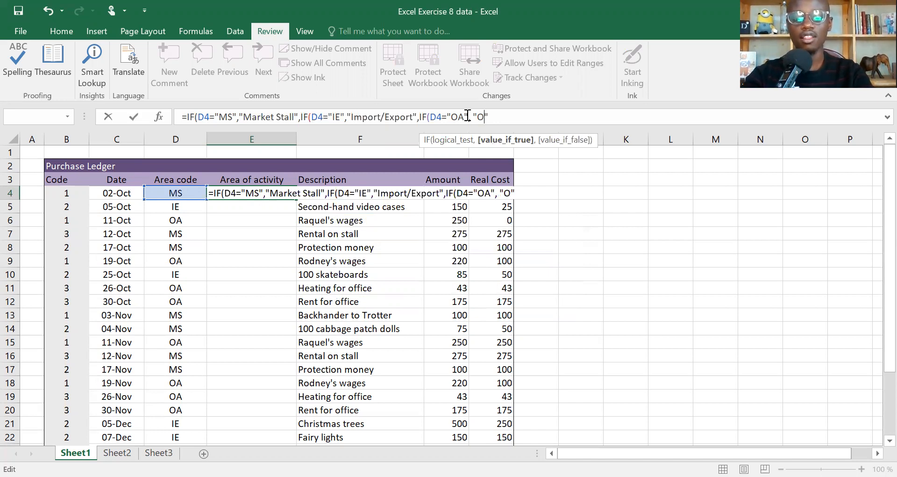
{"action": "type", "text": " ac"}
Step: Make the third IF in E4 return "Other Activities" when its test is true
{"action": "key", "text": "BackSpace"}
{"action": "key", "text": "BackSpace"}
{"action": "type", "text": "Ac"}
{"action": "type", "text": "tivit"}
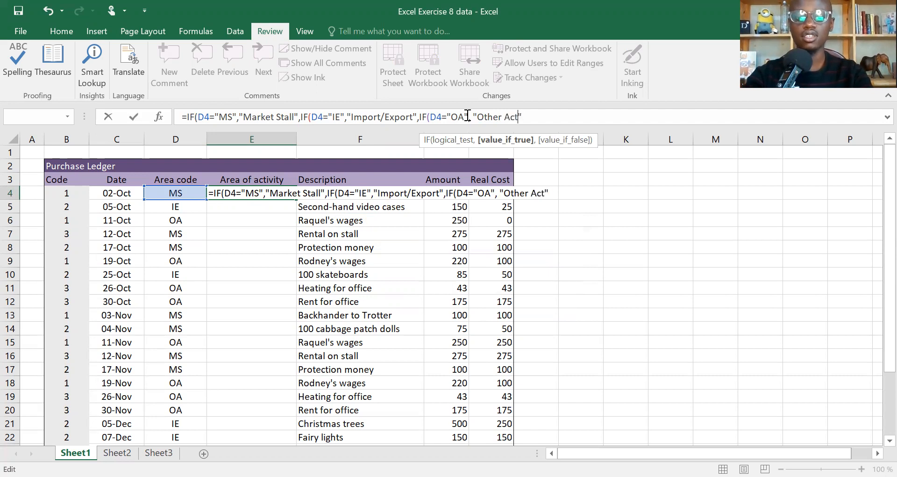
{"action": "type", "text": "ies\","}
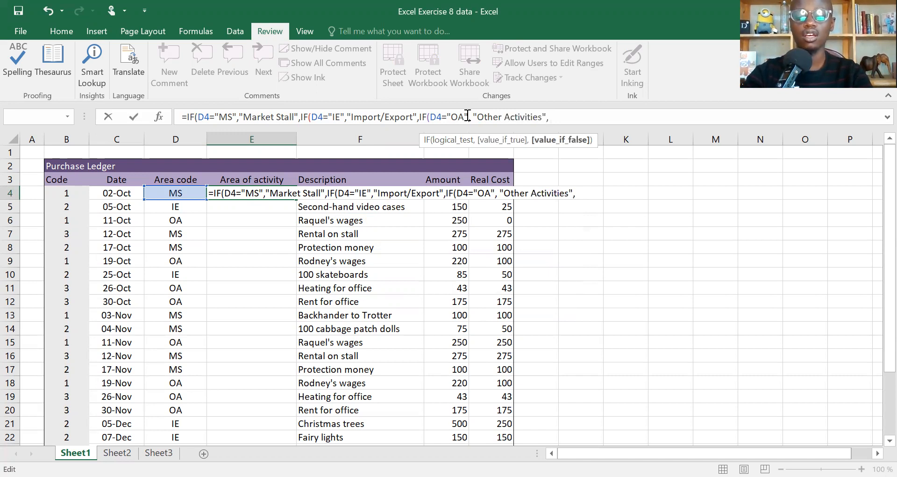
{"action": "type", "text": " \"\"Does not exsist"}
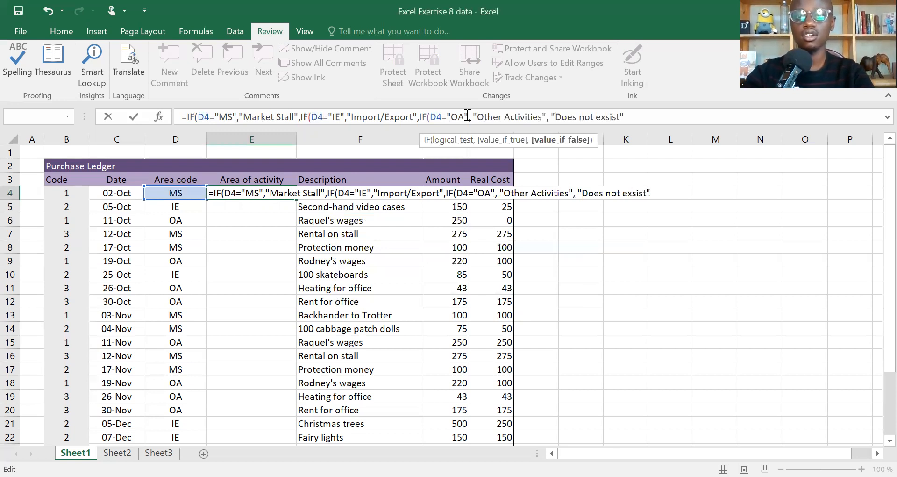
Step: Make the third IF in E4 return "Does not exist" when its test is false
{"action": "key", "text": "Left"}
{"action": "key", "text": "Left"}
{"action": "key", "text": "BackSpace"}
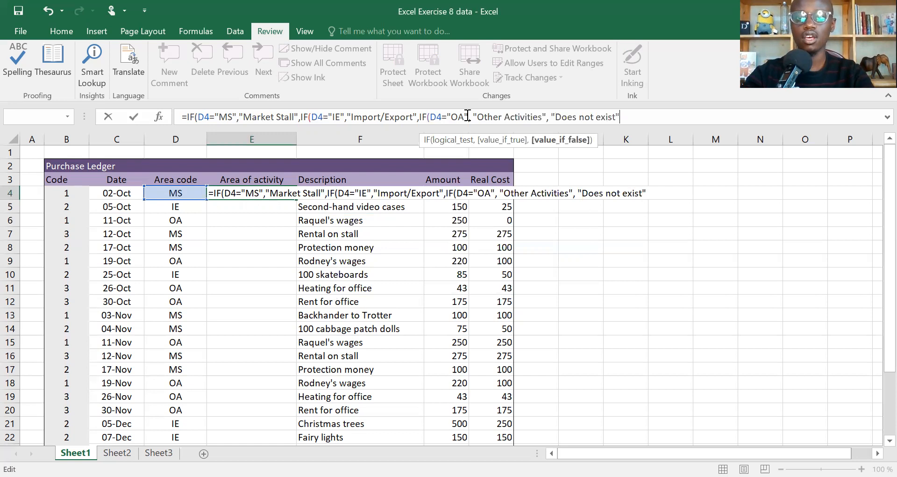
Step: Commit the nested IF formula in E4 and fill it down the Area of activity column to row 28
{"action": "key", "text": "Return"}
{"action": "key", "text": "Return"}
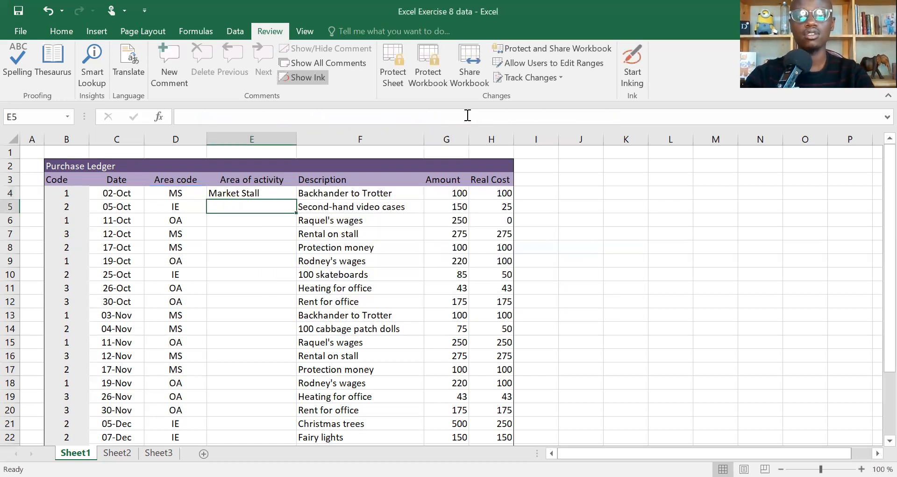
{"action": "key", "text": "Up"}
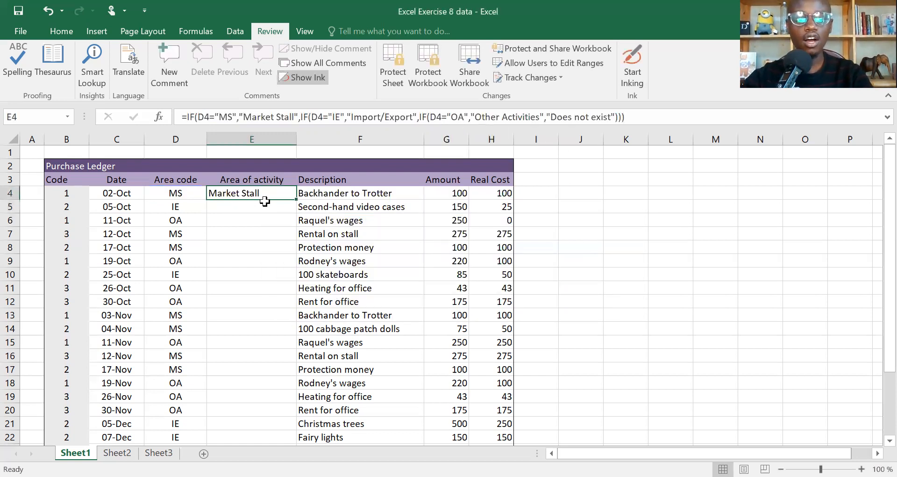
{"action": "double_click", "coordinate": [297, 201]}
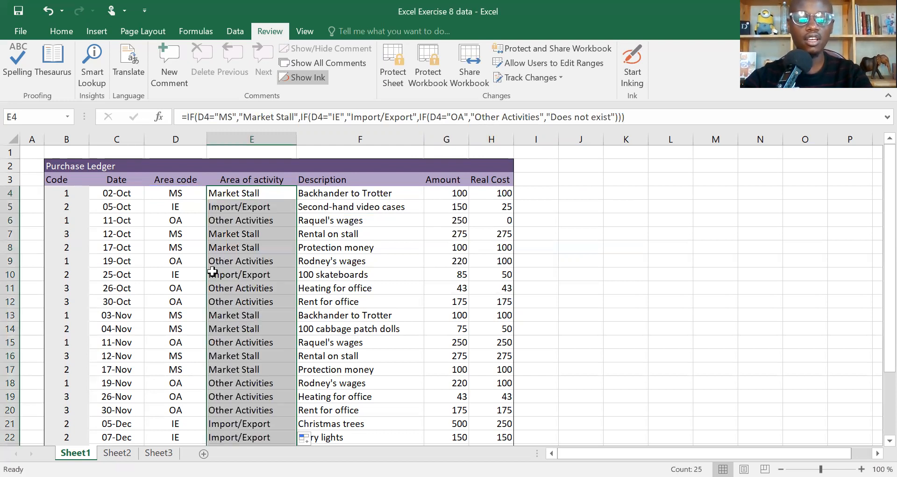
Step: Set the area code in D5 to "d" to test the formula's fallback result in E5
{"action": "left_click", "coordinate": [178, 206]}
{"action": "key", "text": "BackSpace"}
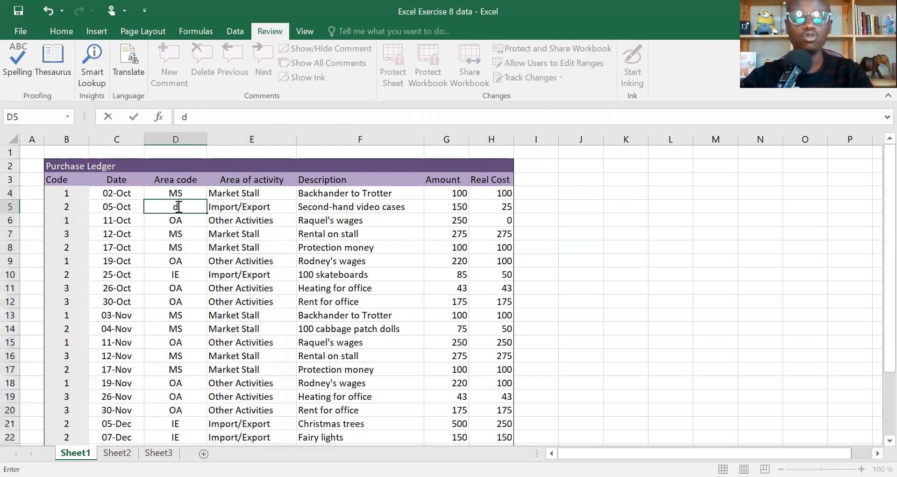
{"action": "key", "text": "Return"}
{"action": "left_click", "coordinate": [177, 206]}
{"action": "type", "text": "d"}
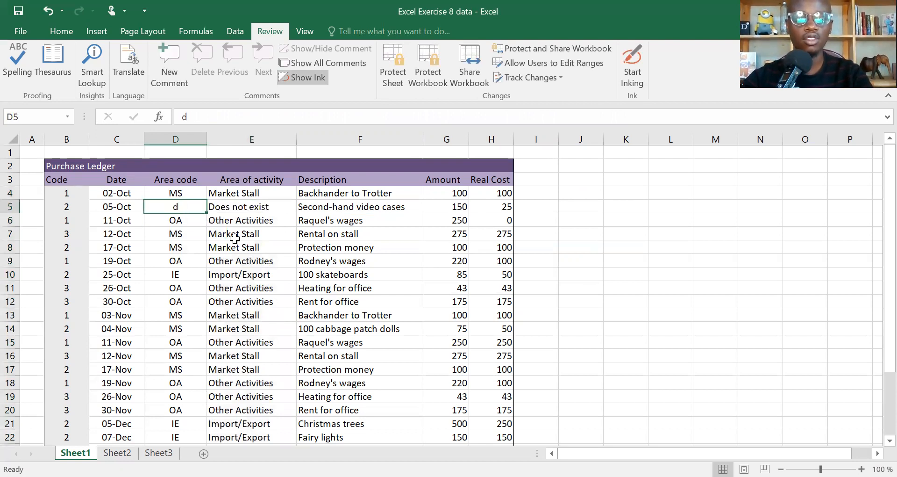
{"action": "key", "text": "Tab"}
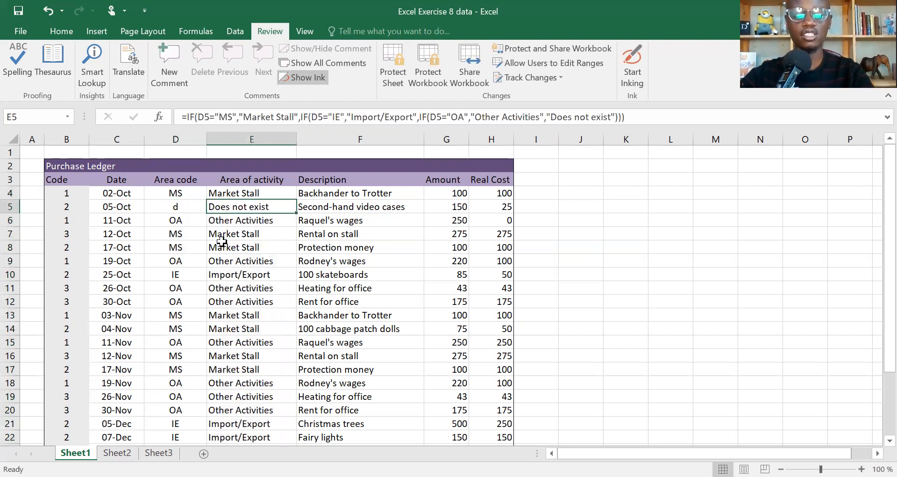
Step: Undo the test change to the area code in D5
{"action": "key", "text": "Left"}
{"action": "key", "text": "ctrl+z"}
{"action": "key", "text": "Right"}
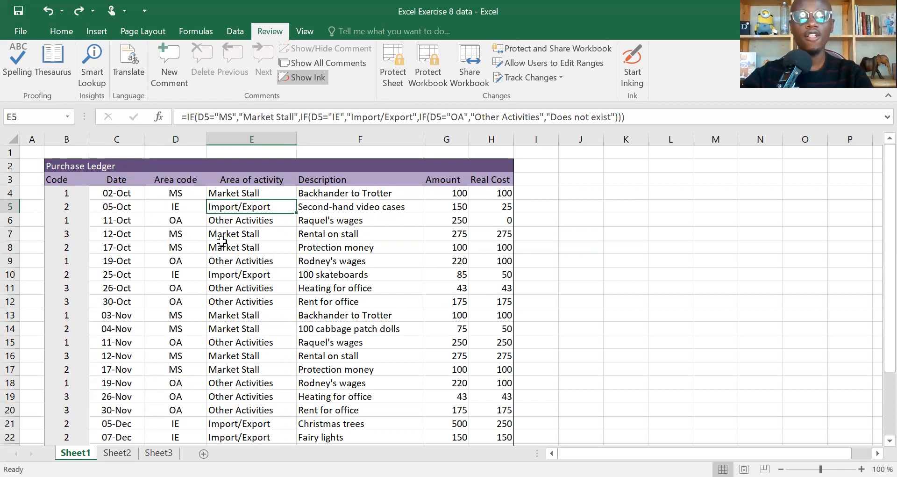
Step: Start defining a workbook-scoped name Area_code from the first area code cell, D4
{"action": "key", "text": "Up"}
{"action": "key", "text": "Left"}
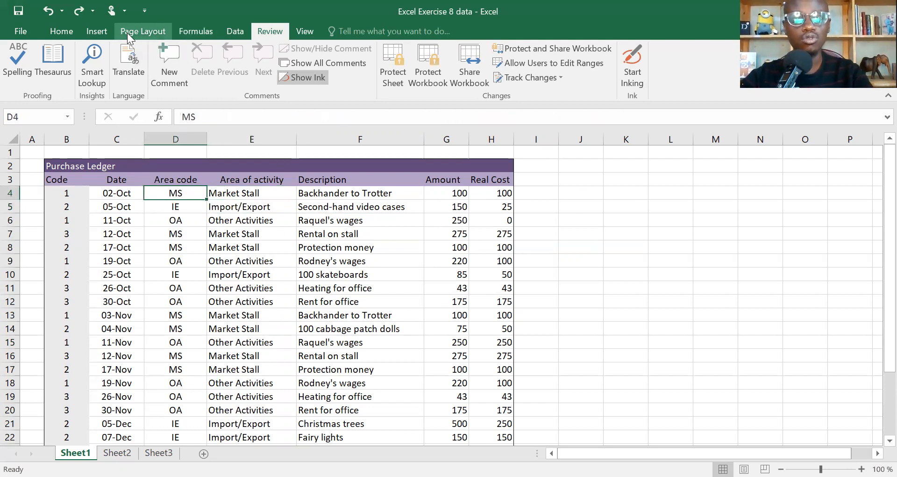
{"action": "left_click", "coordinate": [201, 30]}
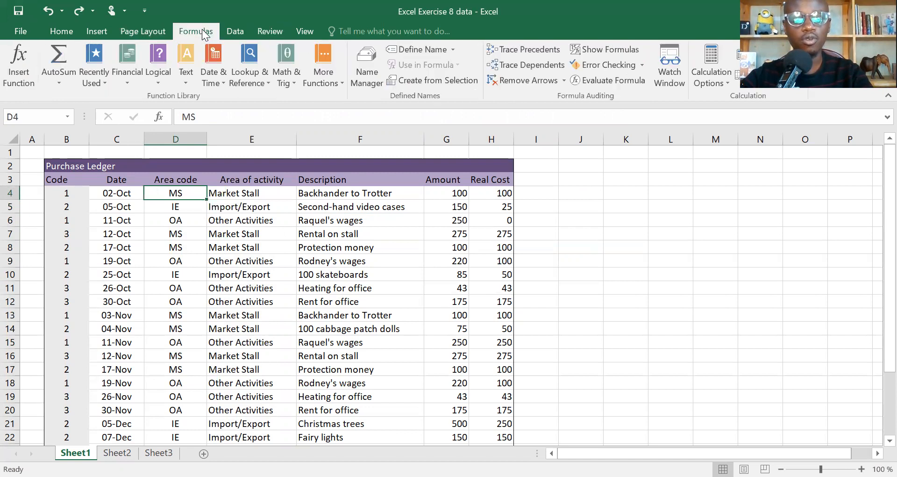
{"action": "left_click", "coordinate": [422, 51]}
{"action": "type", "text": "Area"}
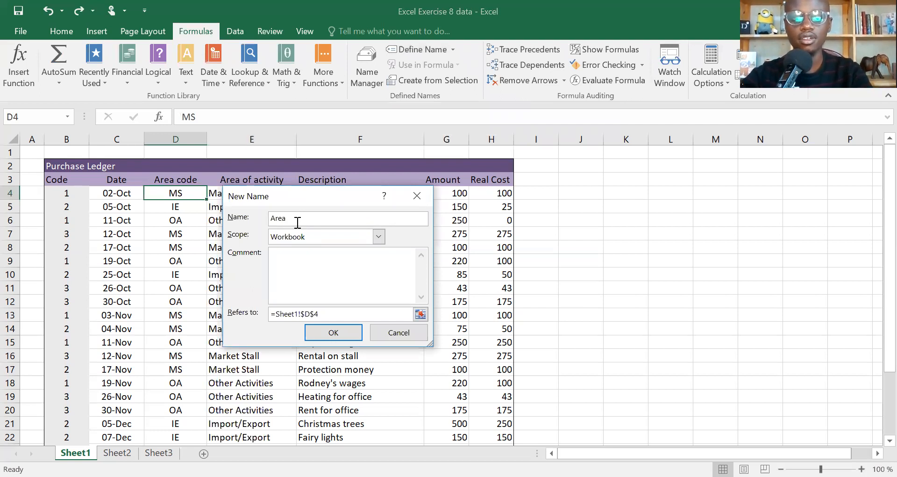
{"action": "type", "text": "_code"}
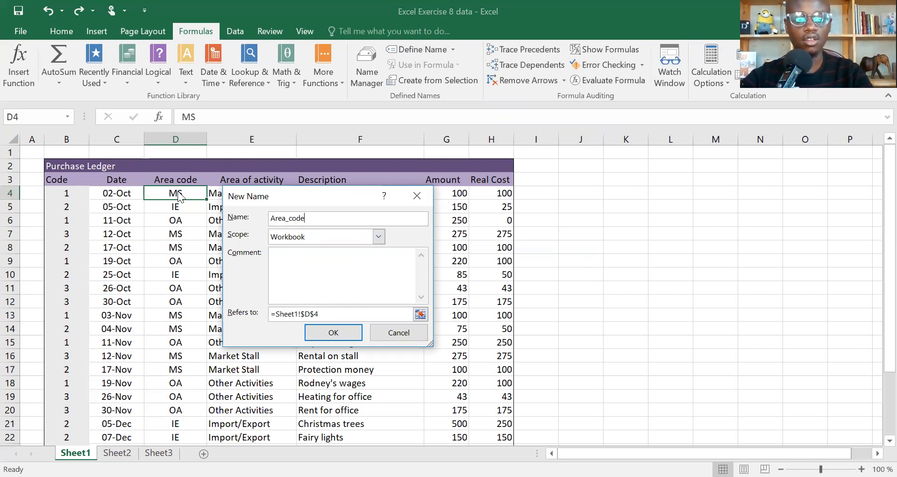
Step: Make the name Area_code refer to Sheet1 cells $D$4:$D$28 and save it
{"action": "left_click", "coordinate": [328, 313]}
{"action": "left_click", "coordinate": [176, 193]}
{"action": "key", "text": "ctrl+shift+Down"}
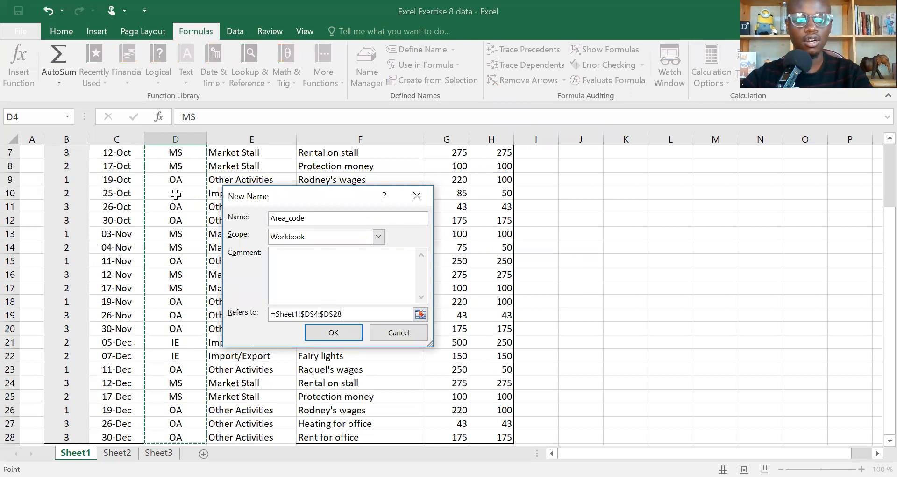
{"action": "scroll", "coordinate": [176, 193], "scroll_direction": "up", "scroll_amount": 2}
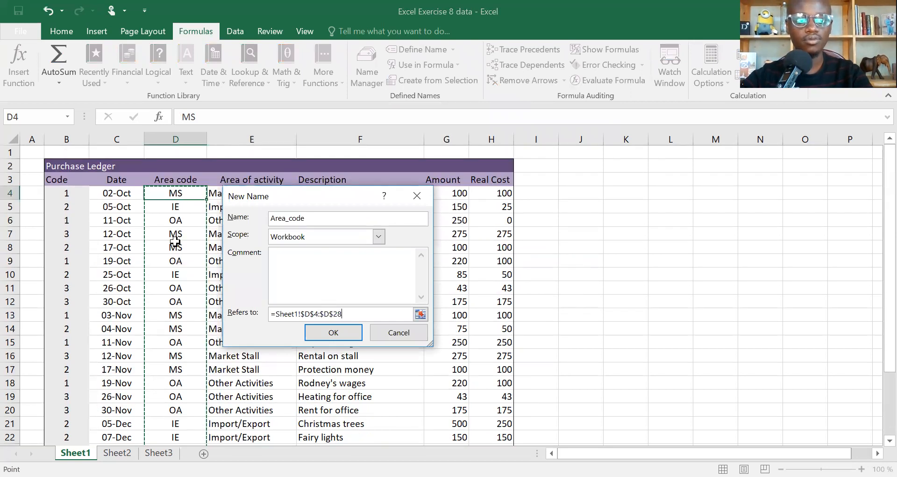
{"action": "scroll", "coordinate": [158, 207], "scroll_direction": "down", "scroll_amount": 6}
{"action": "scroll", "coordinate": [159, 208], "scroll_direction": "down", "scroll_amount": 1}
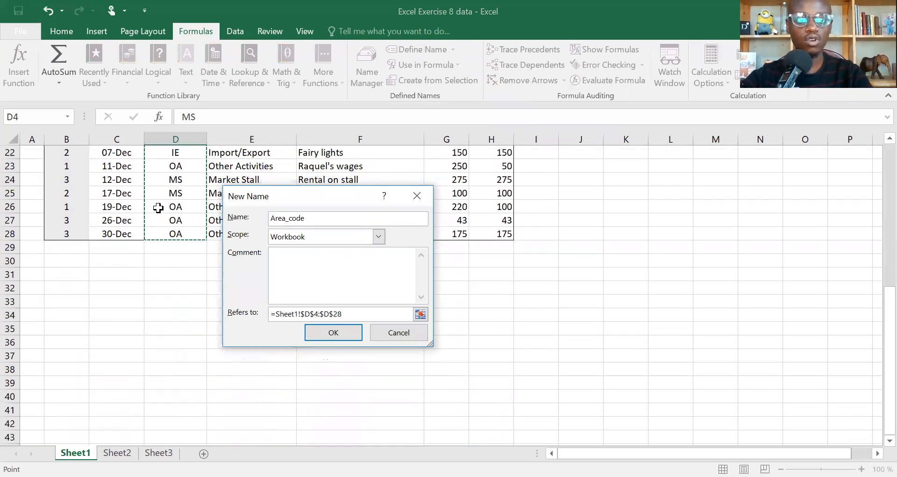
{"action": "scroll", "coordinate": [158, 207], "scroll_direction": "up", "scroll_amount": 7}
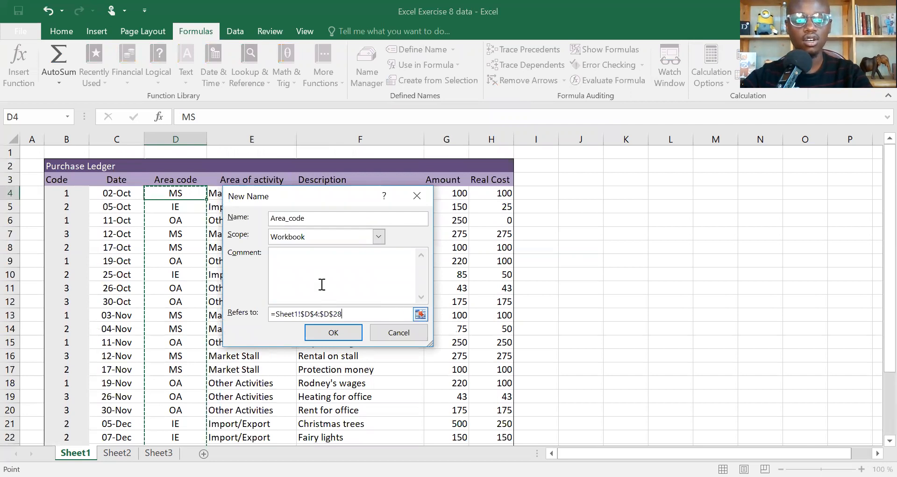
{"action": "key", "text": "Return"}
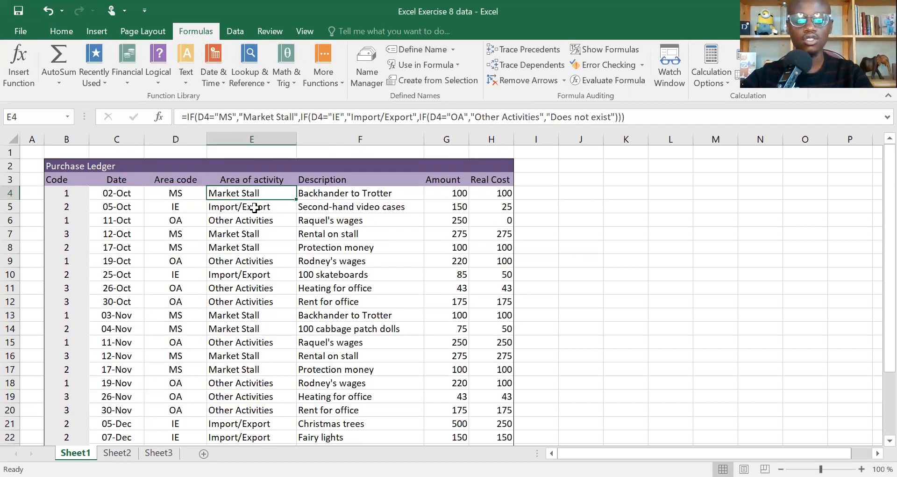
Step: Overwrite the formula in E4 with the start of a new IF function
{"action": "type", "text": "="}
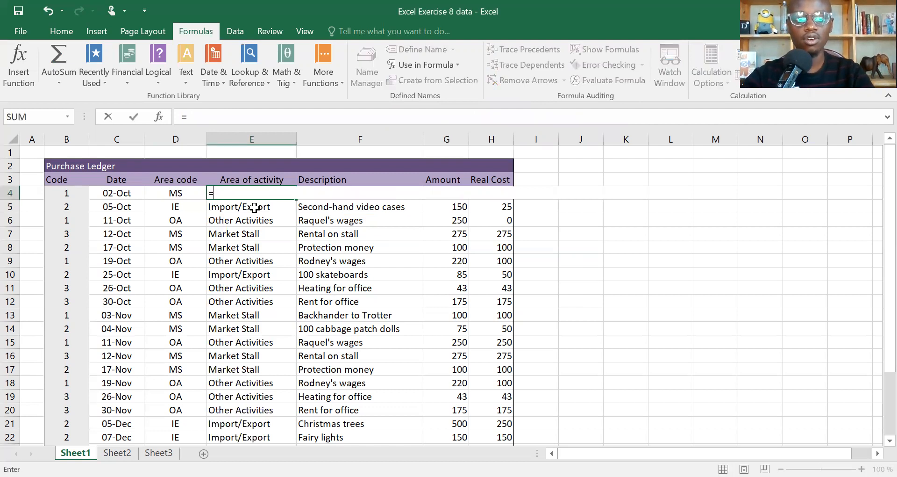
{"action": "left_click", "coordinate": [190, 193]}
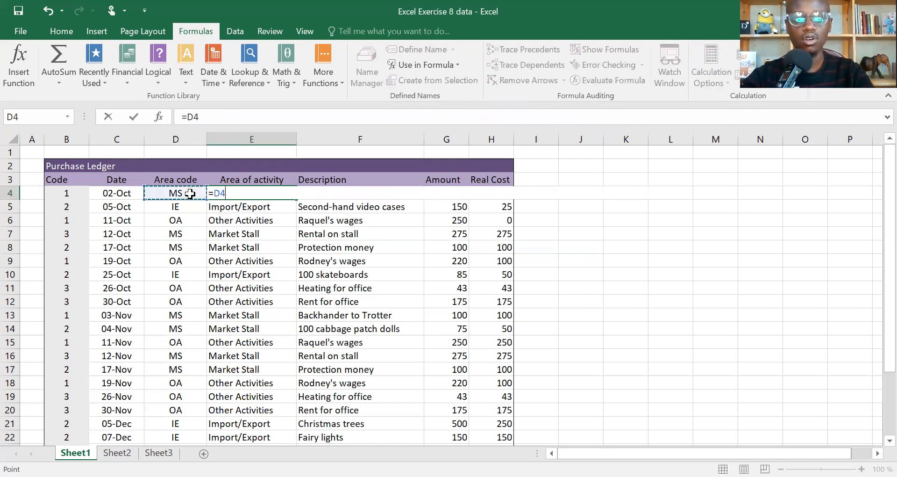
{"action": "key", "text": "BackSpace"}
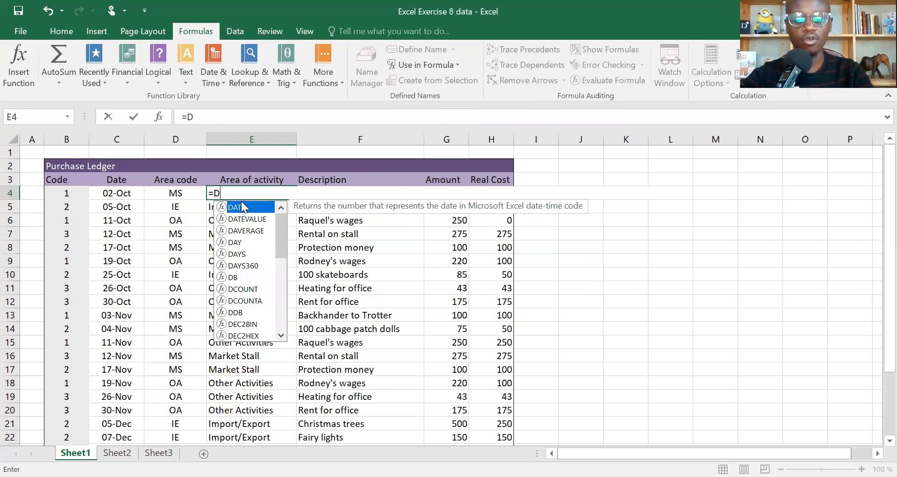
{"action": "key", "text": "BackSpace"}
{"action": "type", "text": "if"}
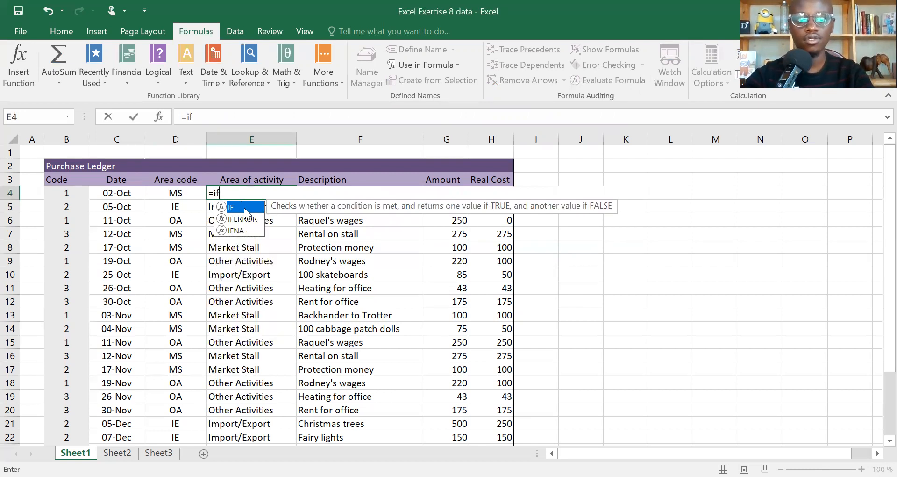
{"action": "double_click", "coordinate": [244, 207]}
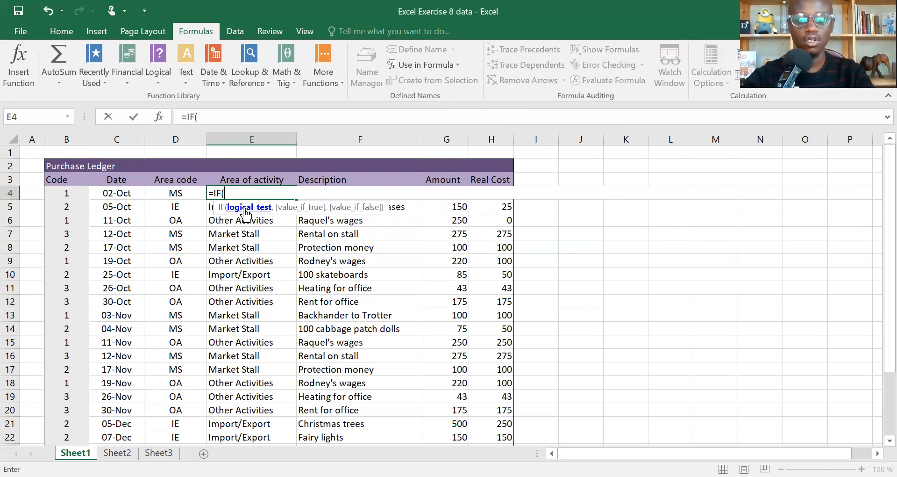
Step: Set the logical test of the IF in E4 to whether the named range Area_code equals "MS"
{"action": "type", "text": "A"}
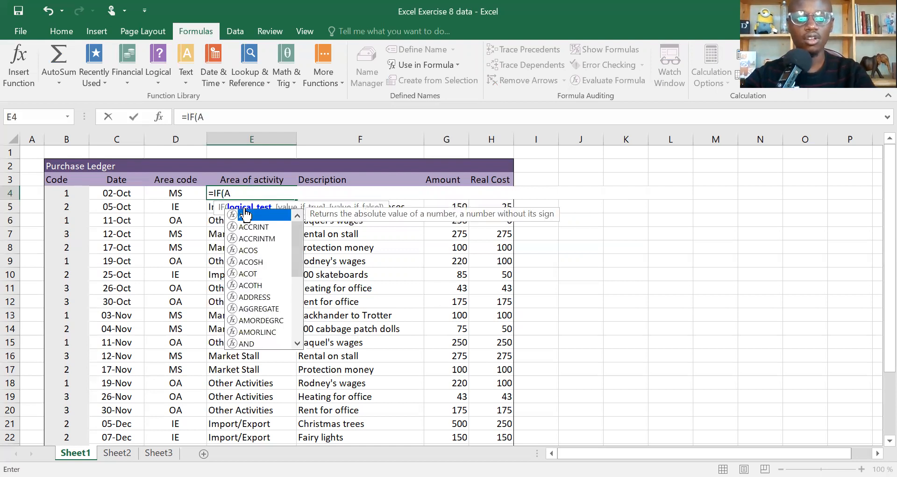
{"action": "type", "text": "re"}
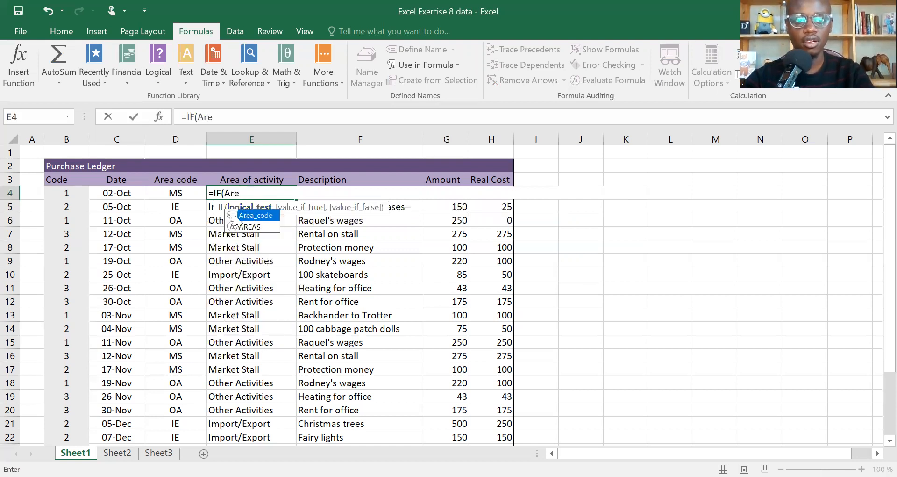
{"action": "double_click", "coordinate": [234, 214]}
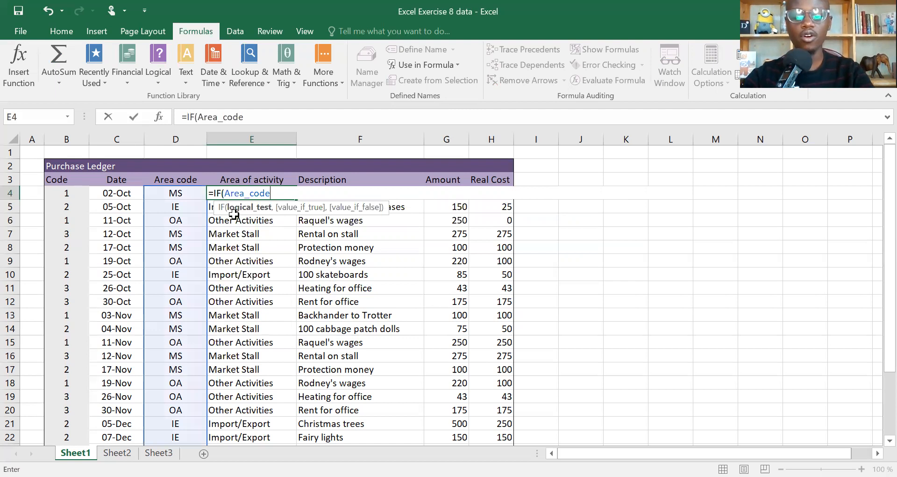
{"action": "type", "text": "="}
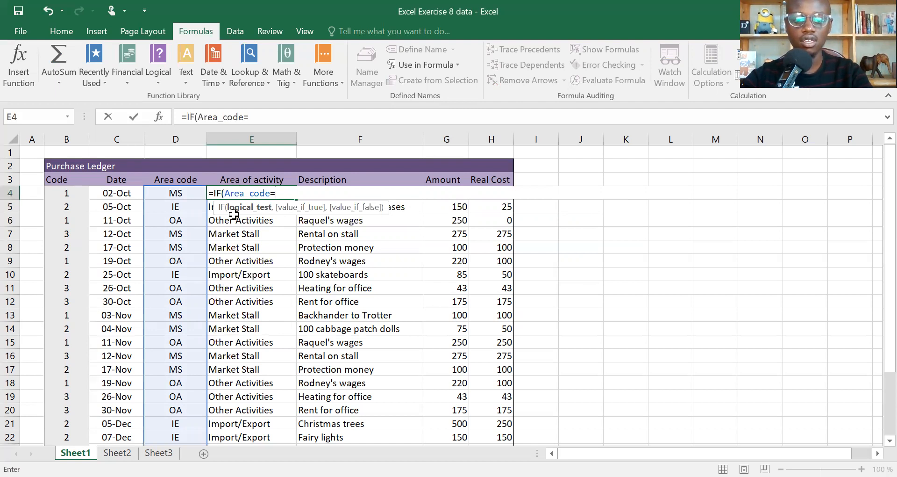
{"action": "type", "text": "\"\""}
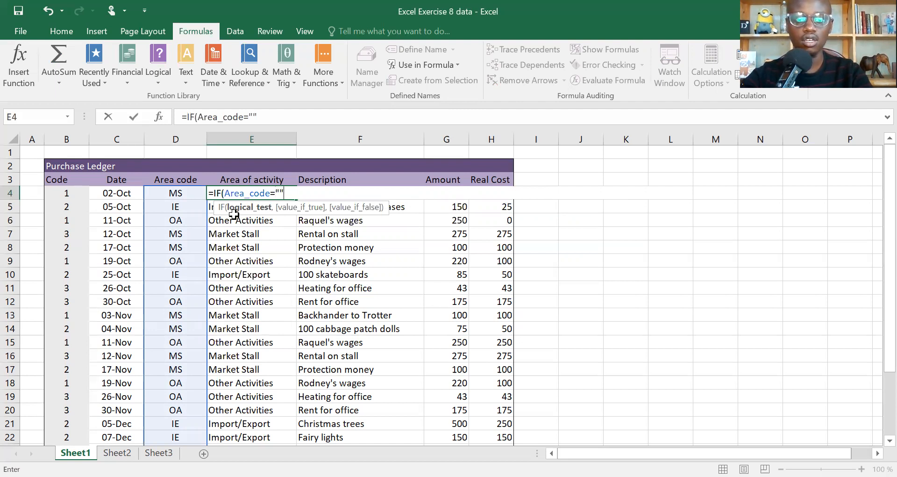
{"action": "left_click", "coordinate": [282, 115]}
{"action": "key", "text": "Left"}
{"action": "type", "text": "MS"}
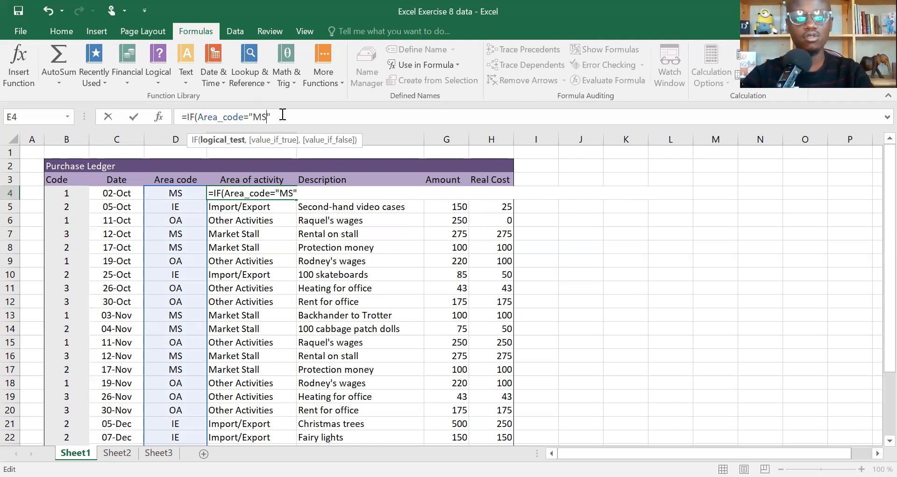
{"action": "key", "text": "Right"}
Step: Make the first IF in E4 return "Market Stall" when its Area_code test is true
{"action": "type", "text": ","}
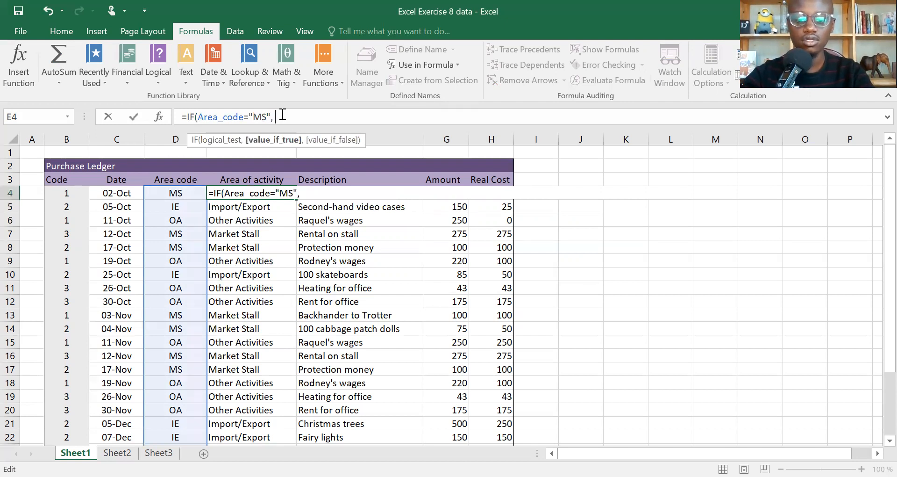
{"action": "type", "text": " \"Market Stall"}
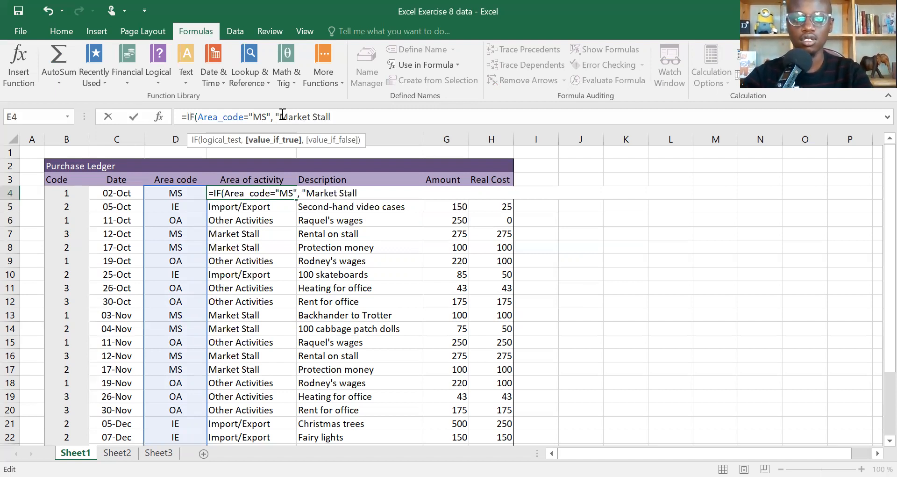
{"action": "type", "text": "\","}
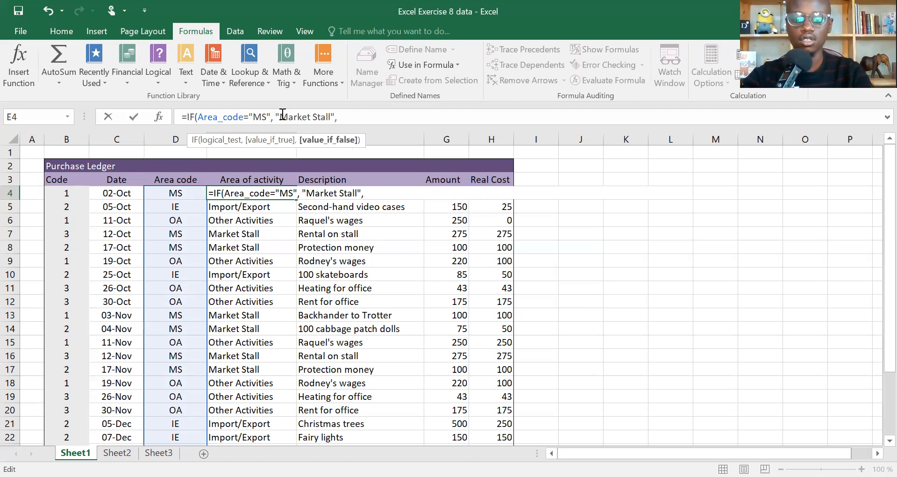
{"action": "type", "text": "if"}
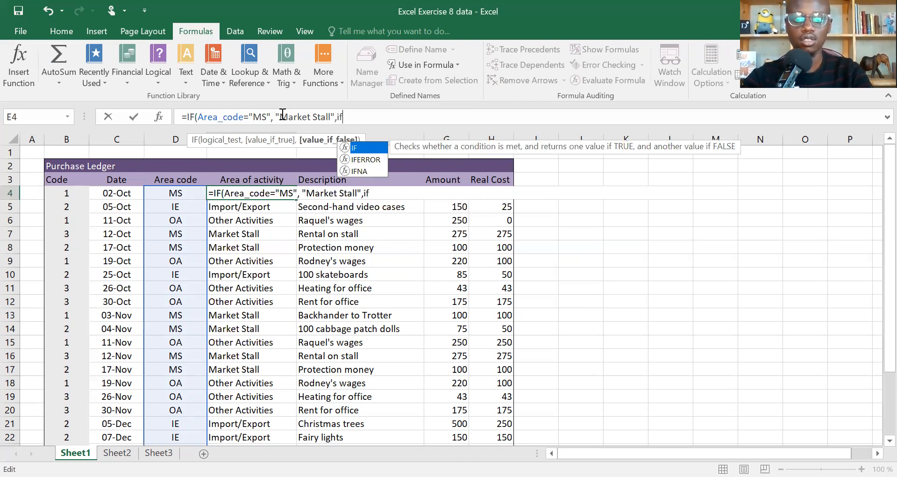
{"action": "type", "text": "("}
Step: Nest a second IF as the false result in E4, starting its logical test with the named range Area_code and an equals sign
{"action": "left_click", "coordinate": [187, 191]}
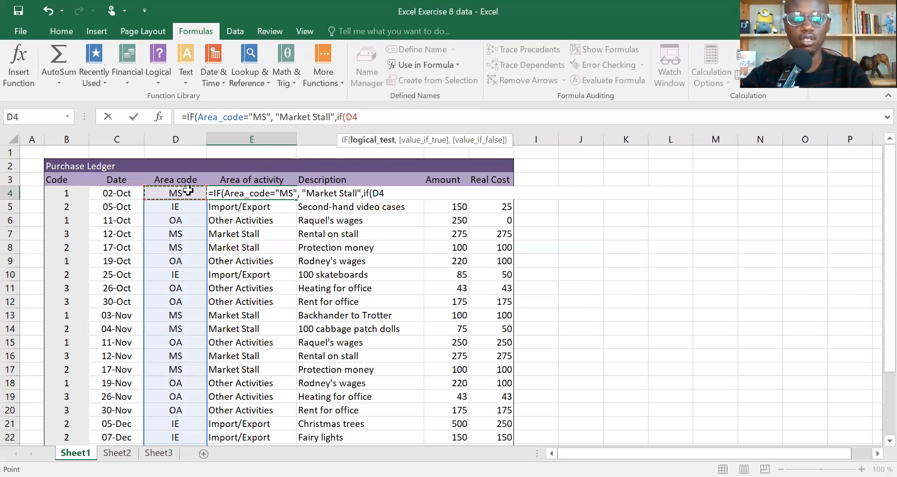
{"action": "key", "text": "BackSpace"}
{"action": "key", "text": "BackSpace"}
{"action": "type", "text": "are"}
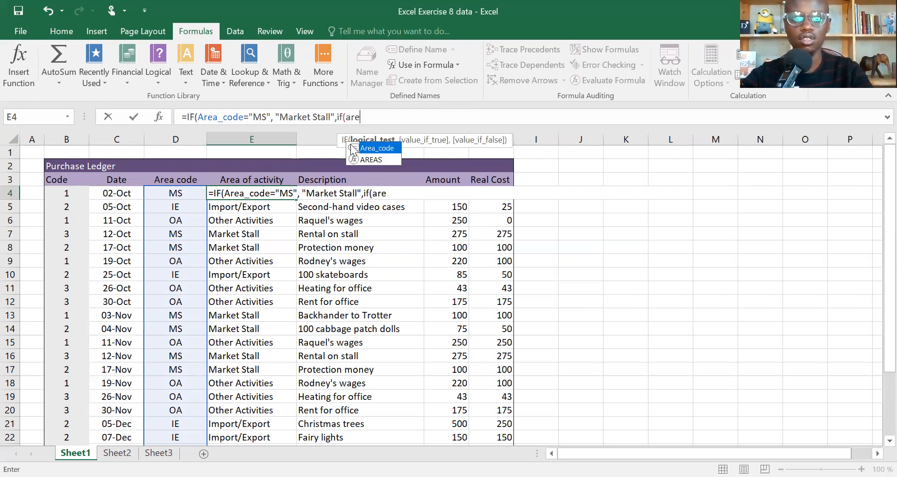
{"action": "double_click", "coordinate": [352, 149]}
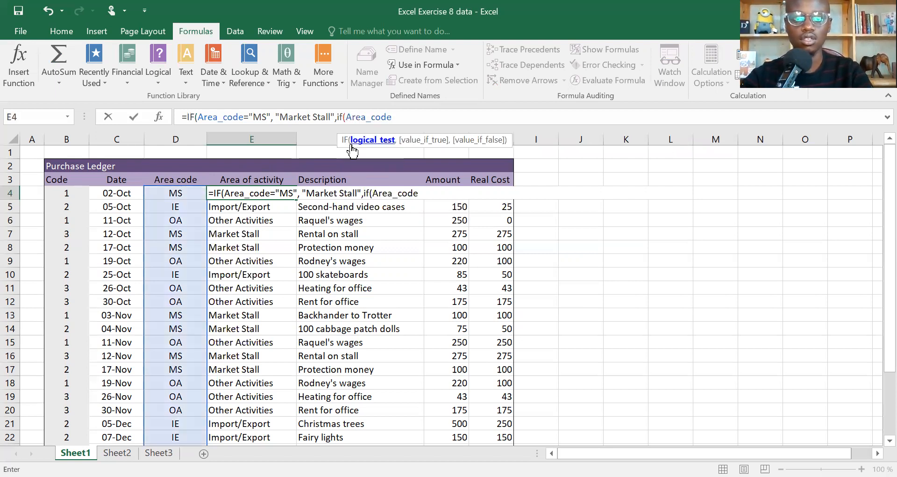
{"action": "type", "text": ","}
{"action": "key", "text": "BackSpace"}
{"action": "type", "text": "="}
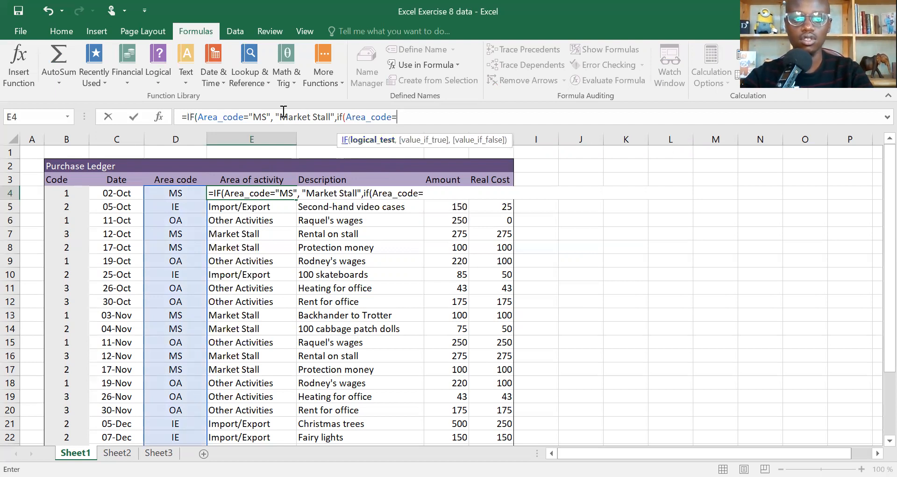
Step: Reuse the first IF's test value and result in the nested IF, changing the tested code to "IE"
{"action": "left_click_drag", "start_coordinate": [200, 116], "coordinate": [335, 116]}
{"action": "key", "text": "ctrl+c"}
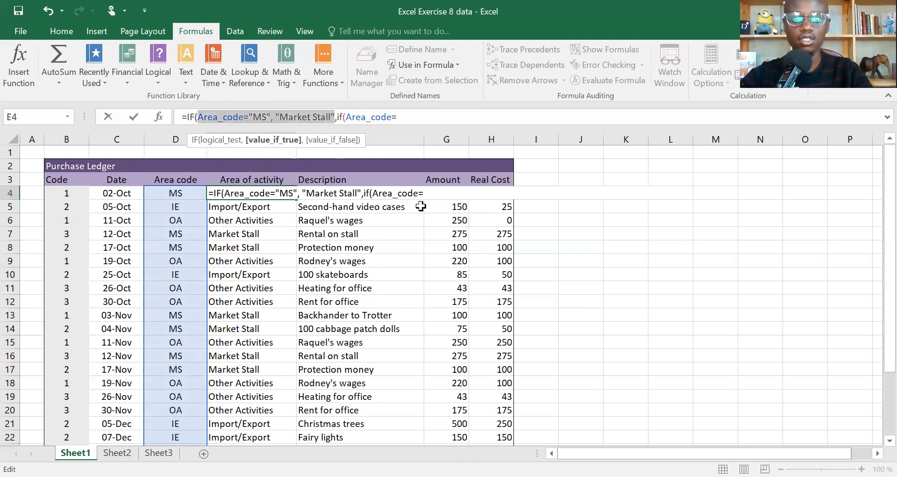
{"action": "double_click", "coordinate": [419, 118]}
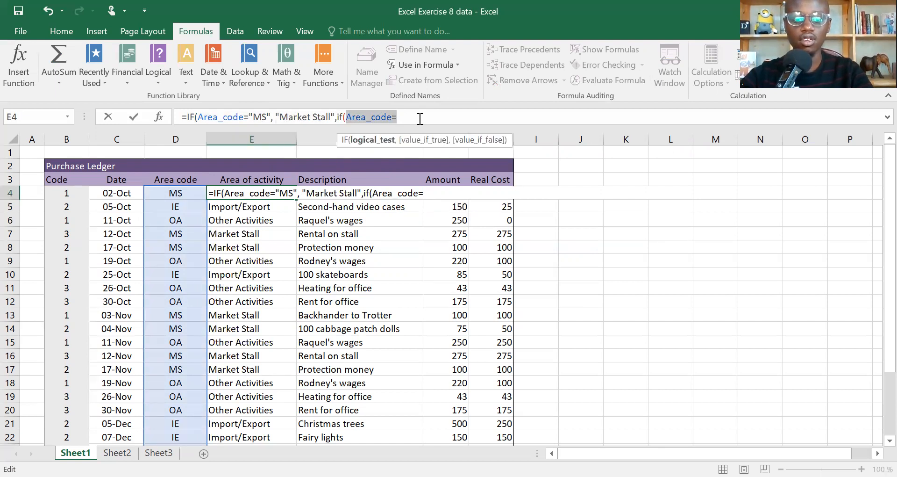
{"action": "left_click", "coordinate": [419, 118]}
{"action": "key", "text": "ctrl+v"}
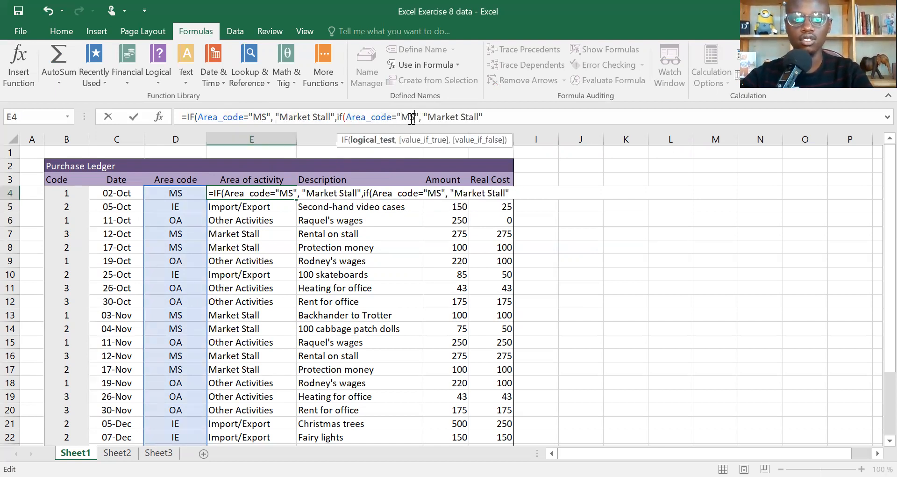
{"action": "double_click", "coordinate": [407, 117]}
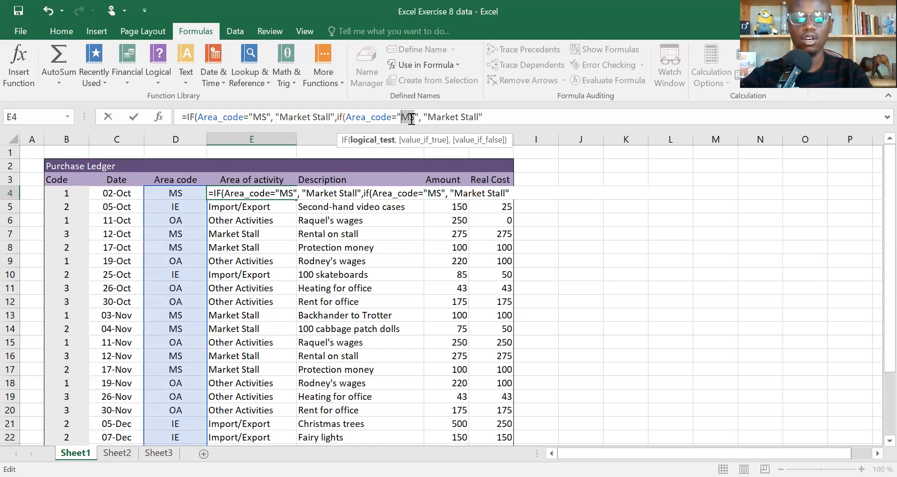
{"action": "type", "text": "IE"}
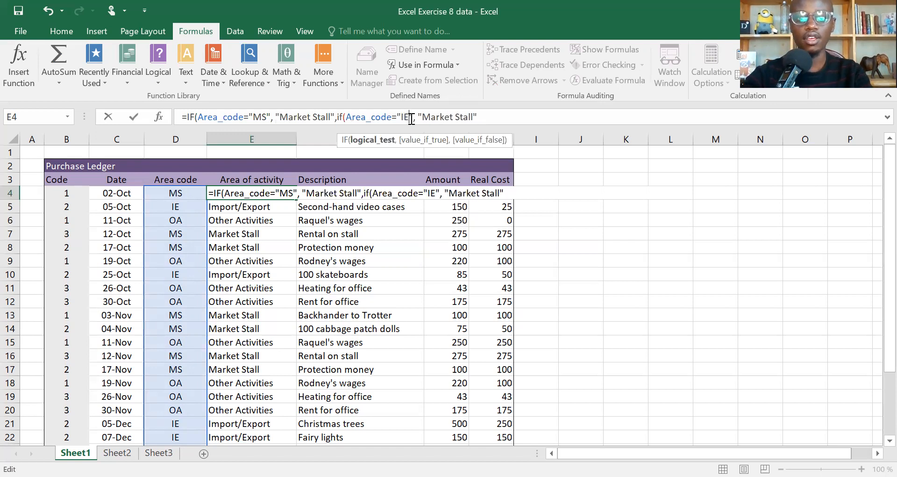
Step: Replace the nested IF's Market Stall result, including its opening quote, with Import?Export and end the argument with a comma
{"action": "double_click", "coordinate": [436, 117]}
{"action": "key", "text": "ctrl+shift+Right"}
{"action": "key", "text": "shift+Left"}
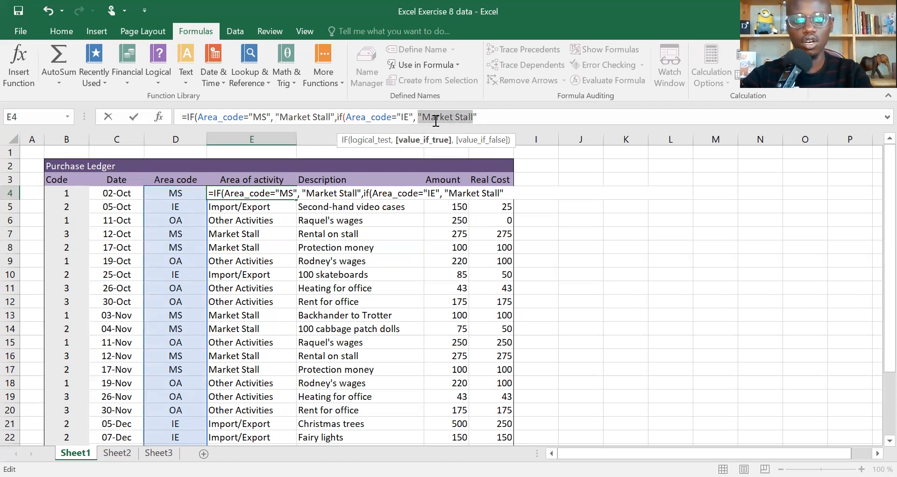
{"action": "type", "text": "I"}
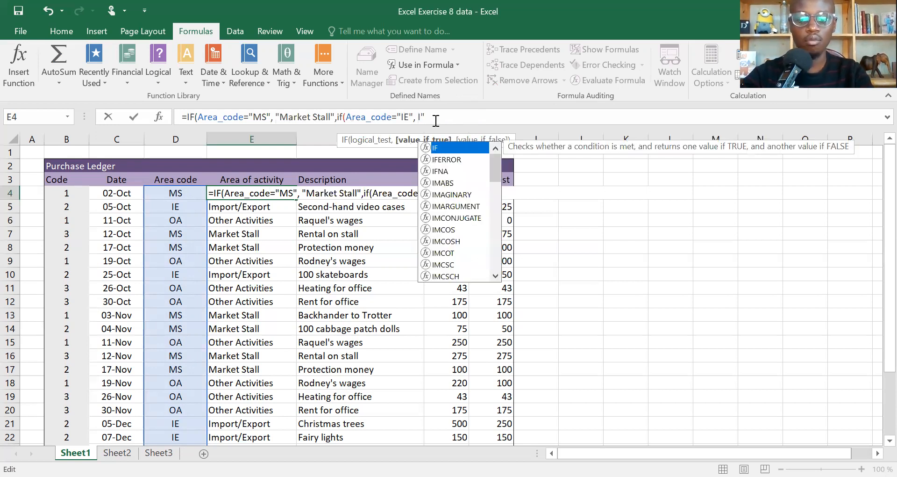
{"action": "type", "text": "Mpor"}
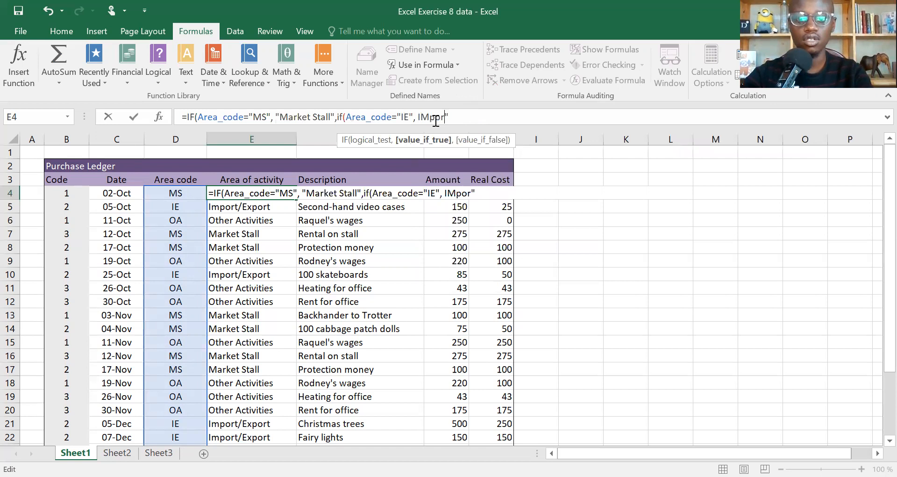
{"action": "key", "text": "BackSpace"}
{"action": "key", "text": "BackSpace"}
{"action": "key", "text": "BackSpace"}
{"action": "key", "text": "BackSpace"}
{"action": "type", "text": "mport "}
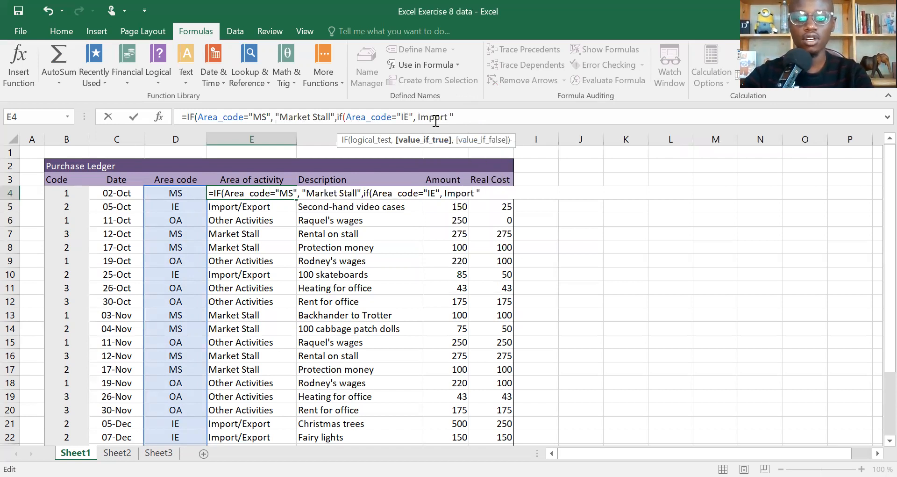
{"action": "type", "text": "?Ex"}
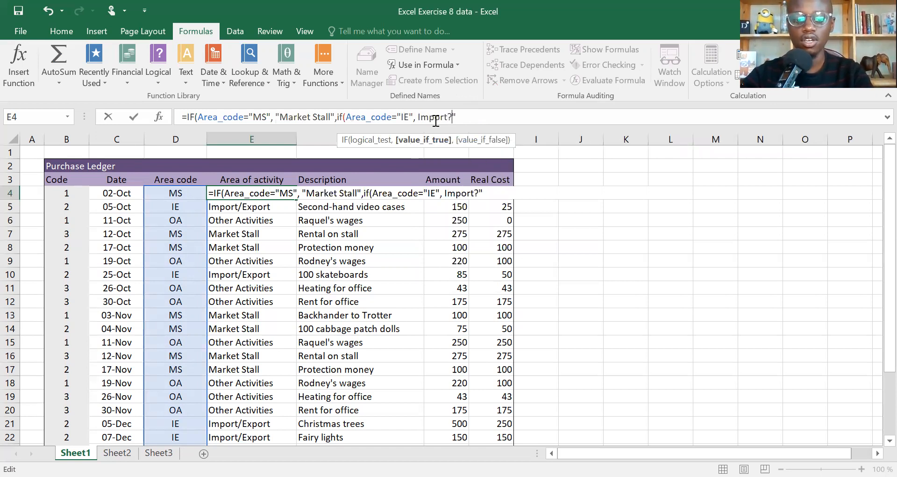
{"action": "type", "text": "port\""}
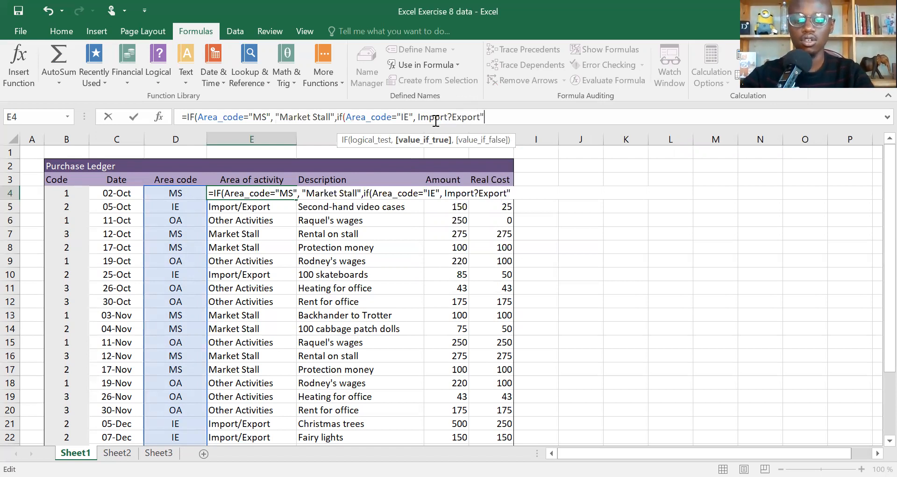
{"action": "type", "text": ","}
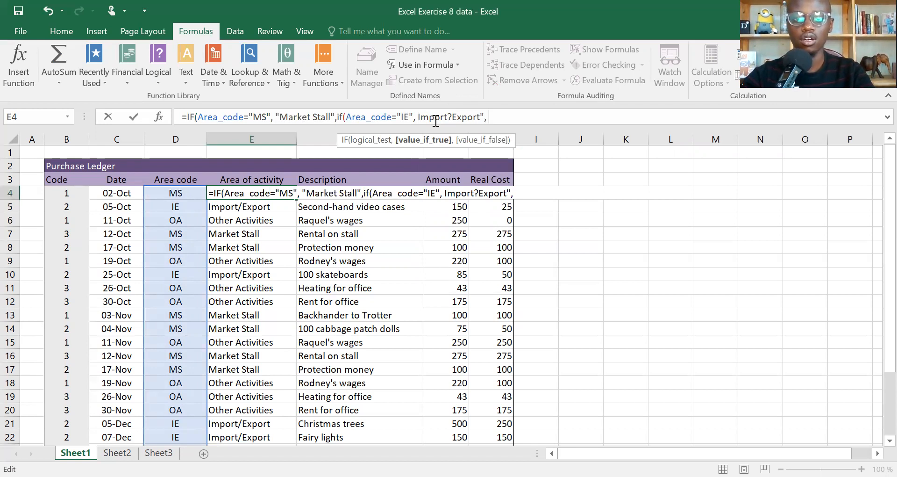
Step: Add a third nested IF to the E4 formula using the copied Area_code="MS", "Market Stall" arguments
{"action": "key", "text": "ctrl+v"}
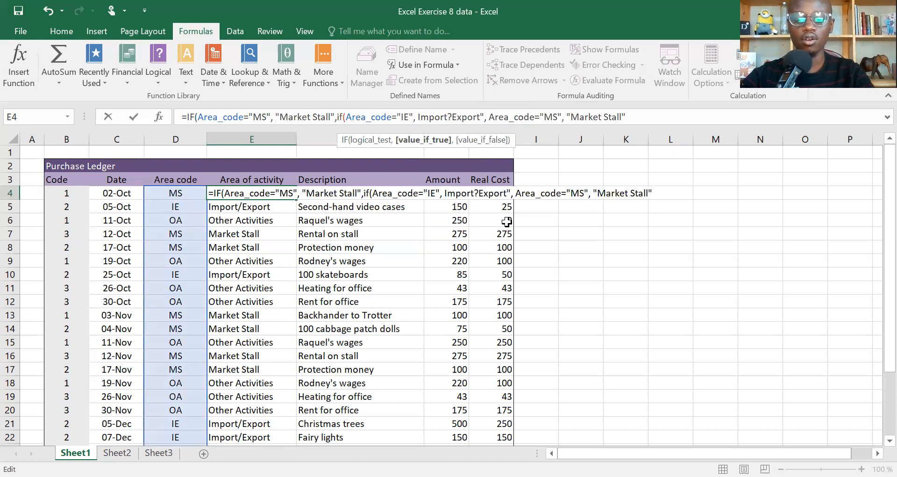
{"action": "type", "text": "if"}
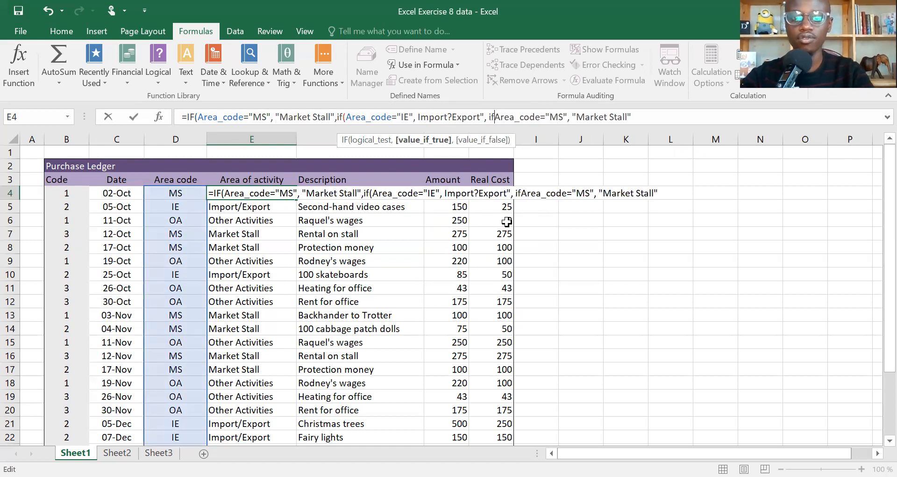
{"action": "type", "text": "("}
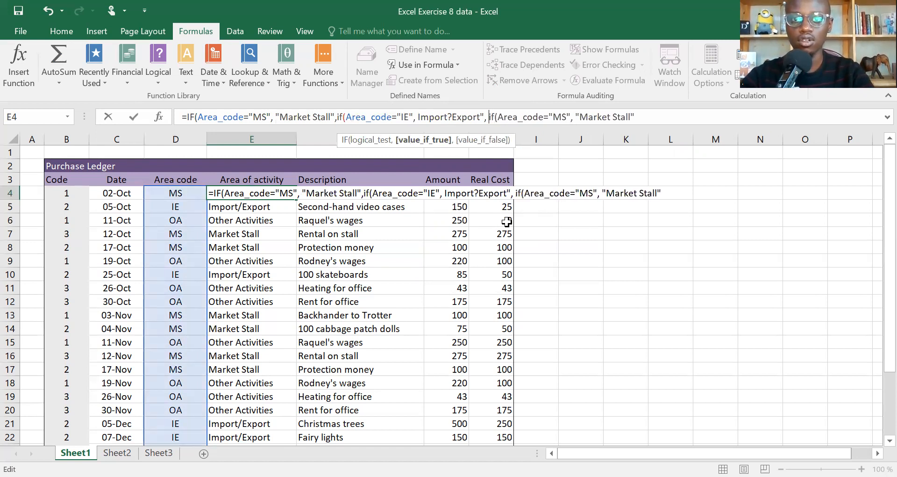
{"action": "key", "text": "BackSpace"}
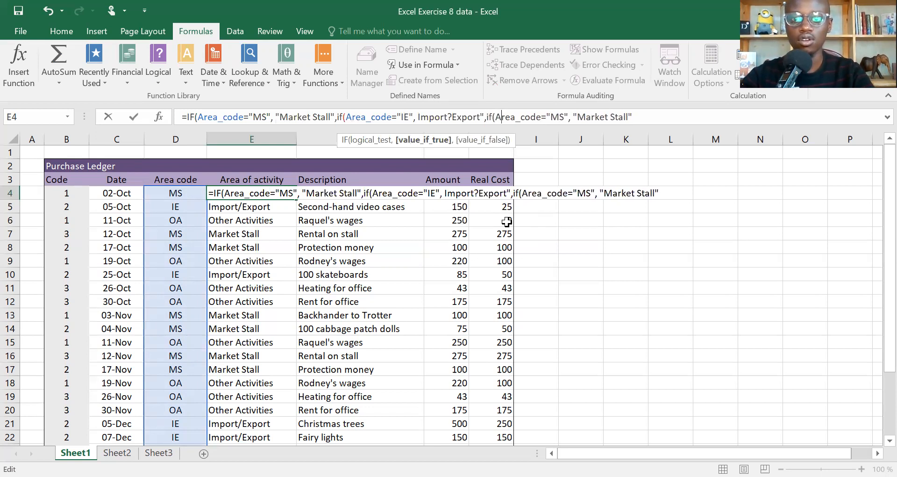
Step: Correct the nested IF's true result in E4 to read Import/Export with a slash
{"action": "left_click", "coordinate": [453, 116]}
{"action": "key", "text": "BackSpace"}
{"action": "type", "text": "/"}
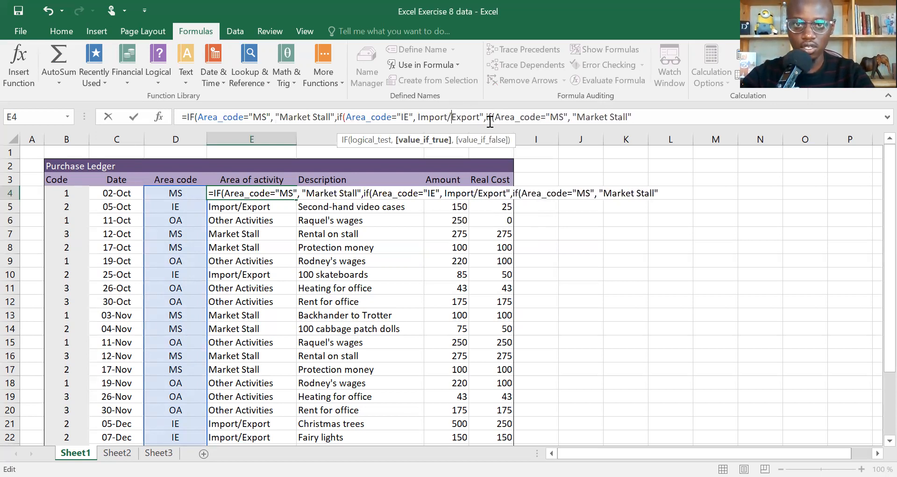
Step: Remove the third nested IF from the E4 formula, leaving a comma after Import/Export
{"action": "key", "text": "ctrl+shift+Right"}
{"action": "key", "text": "ctrl+shift+Right"}
{"action": "key", "text": "ctrl+shift+Right"}
{"action": "key", "text": "ctrl+shift+Right"}
{"action": "key", "text": "ctrl+shift+Right"}
{"action": "key", "text": "ctrl+shift+Right"}
{"action": "key", "text": "ctrl+c"}
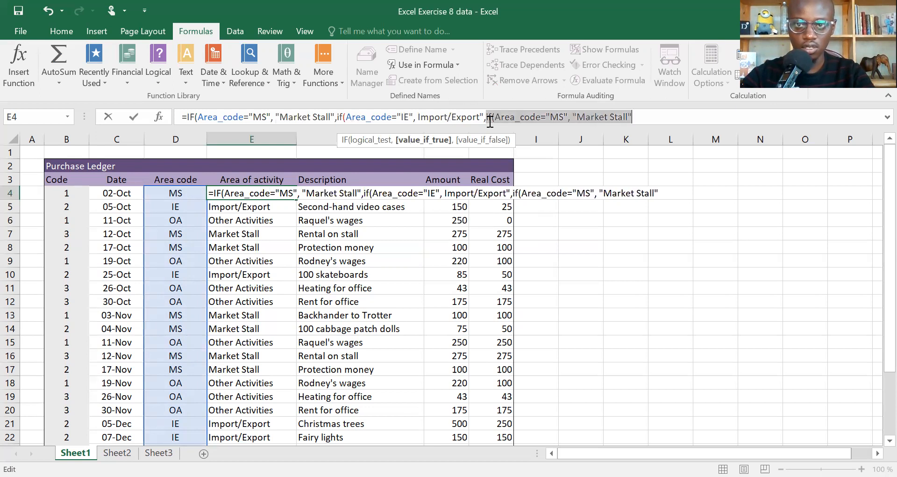
{"action": "key", "text": "BackSpace"}
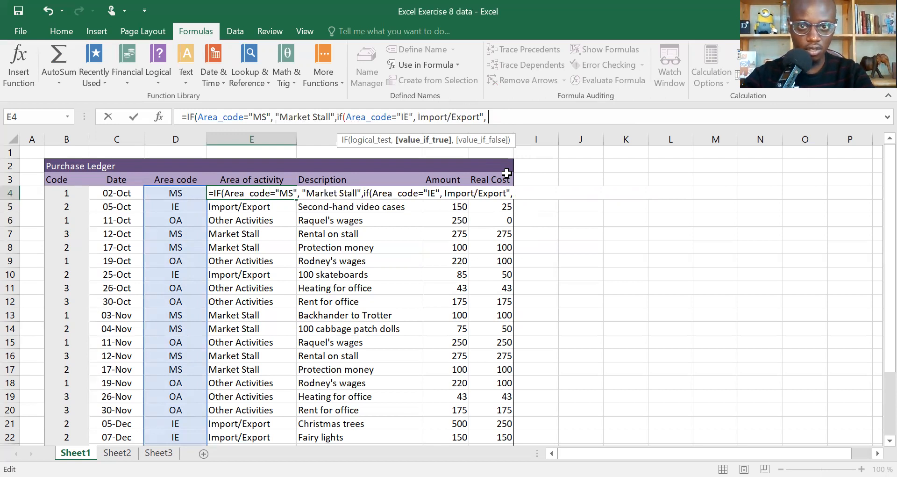
{"action": "key", "text": "BackSpace"}
{"action": "type", "text": ","}
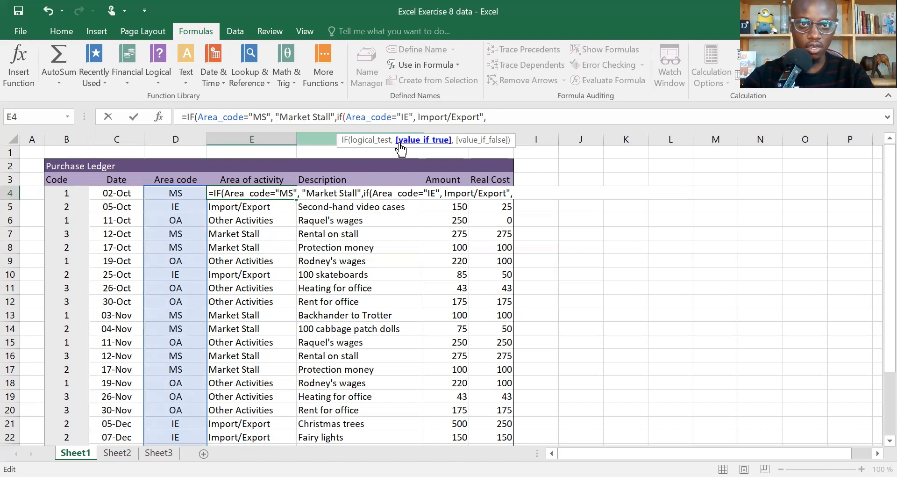
Step: Try equals signs instead of the commas after "IE" and "MS" in the E4 formula
{"action": "key", "text": "BackSpace"}
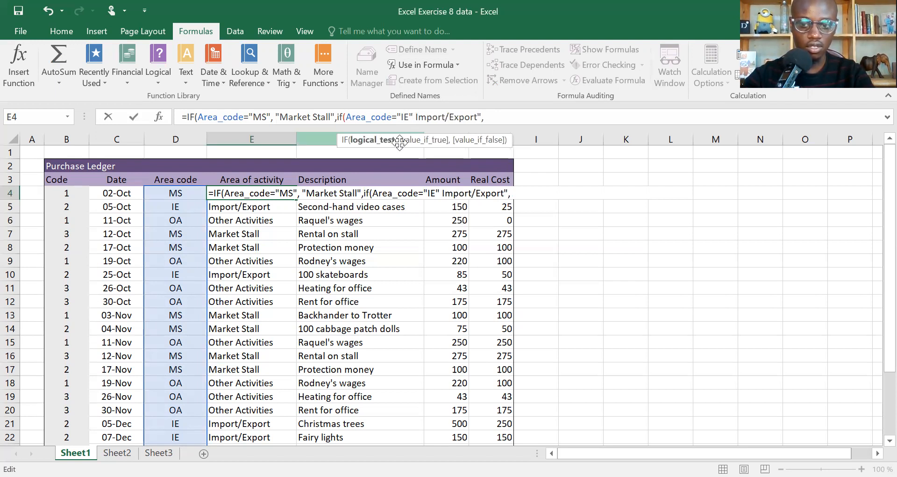
{"action": "type", "text": "="}
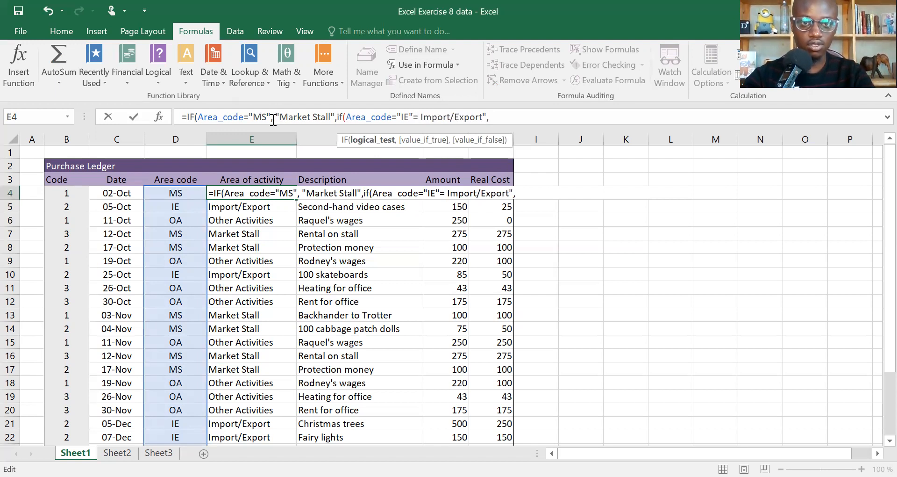
{"action": "left_click", "coordinate": [275, 117]}
{"action": "key", "text": "BackSpace"}
{"action": "type", "text": "="}
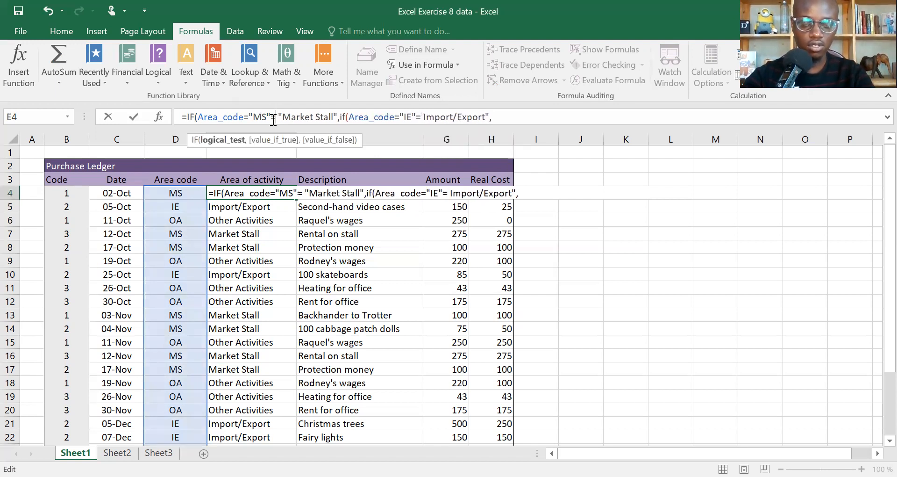
{"action": "left_click", "coordinate": [504, 116]}
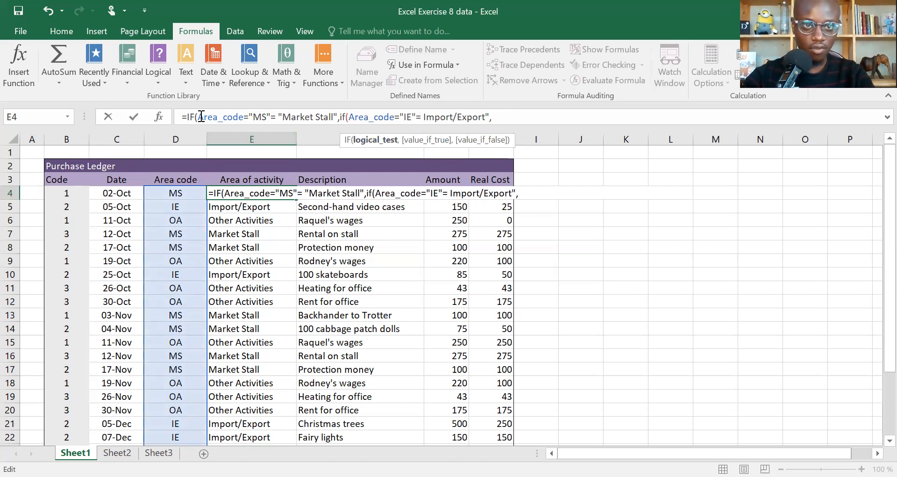
Step: Restore the comma after "MS" in the first IF of the E4 formula
{"action": "left_click", "coordinate": [277, 118]}
{"action": "key", "text": "BackSpace"}
{"action": "key", "text": "BackSpace"}
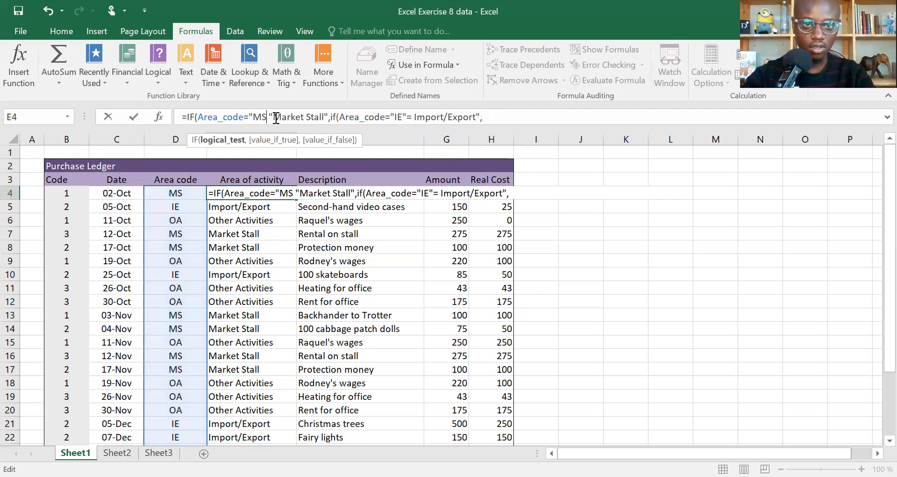
{"action": "type", "text": "\""}
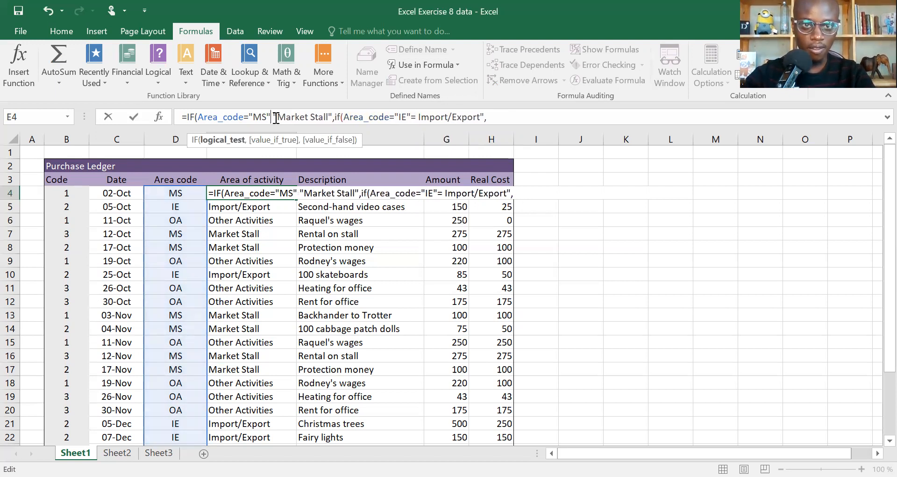
{"action": "type", "text": ","}
{"action": "key", "text": "Right"}
{"action": "key", "text": "Right"}
{"action": "key", "text": "Right"}
{"action": "key", "text": "Right"}
{"action": "key", "text": "Right"}
{"action": "key", "text": "Right"}
{"action": "key", "text": "Right"}
{"action": "key", "text": "Right"}
{"action": "key", "text": "Right"}
{"action": "key", "text": "Right"}
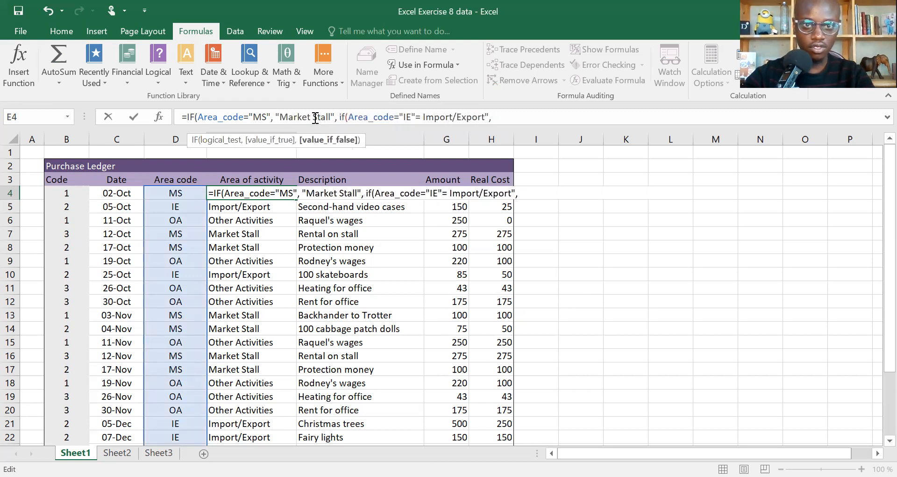
Step: Restore the comma after "IE" in the nested IF of the E4 formula
{"action": "key", "text": "Right"}
{"action": "key", "text": "Right"}
{"action": "key", "text": "Right"}
{"action": "key", "text": "Right"}
{"action": "key", "text": "Right"}
{"action": "key", "text": "Right"}
{"action": "key", "text": "Right"}
{"action": "key", "text": "Right"}
{"action": "key", "text": "Right"}
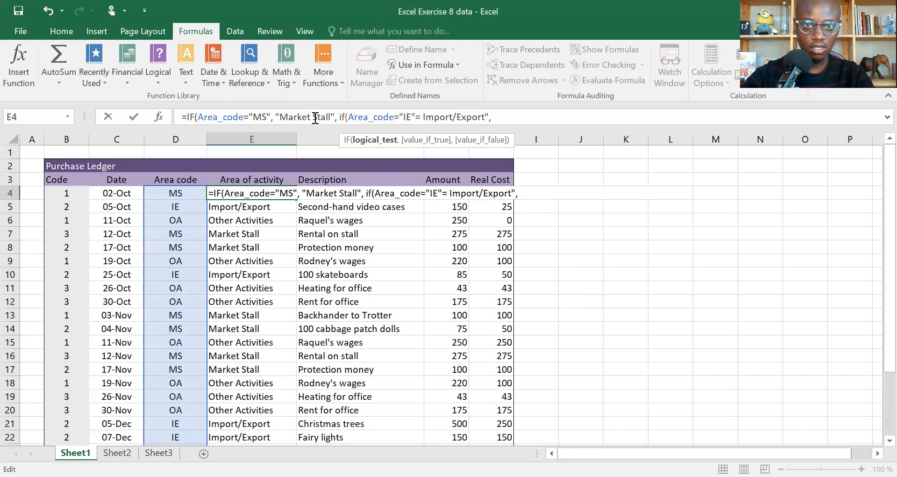
{"action": "key", "text": "BackSpace"}
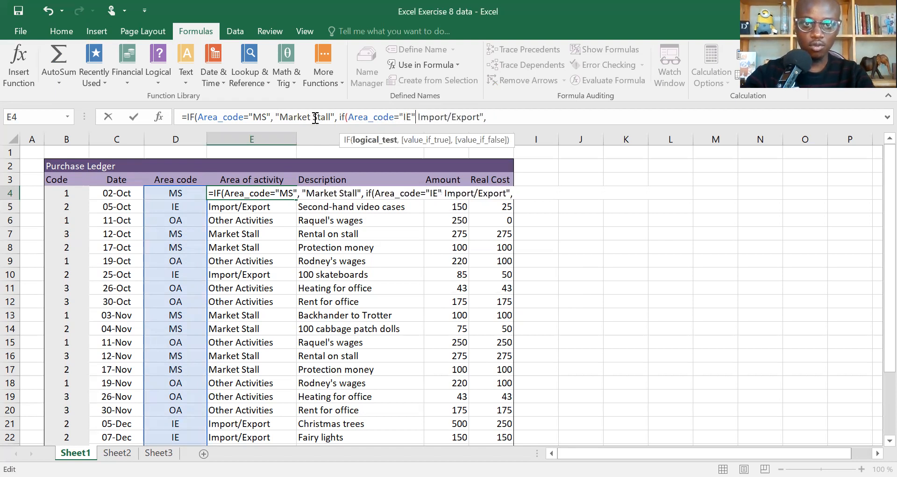
{"action": "type", "text": ","}
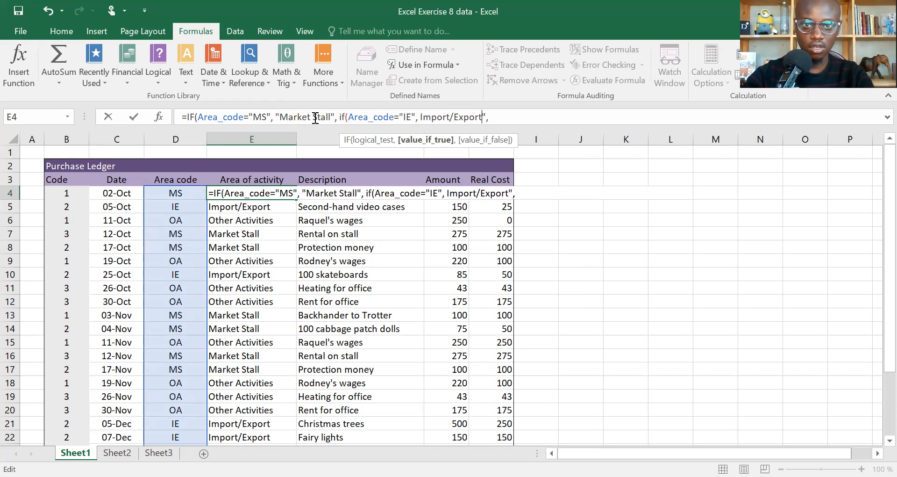
Step: Enclose Import/Export in double quotation marks in the E4 formula and follow it with a comma
{"action": "key", "text": "BackSpace"}
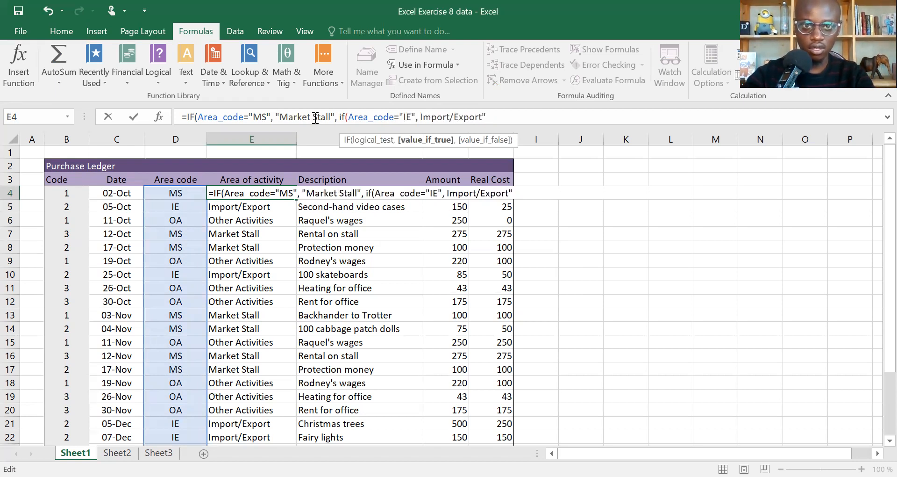
{"action": "left_click", "coordinate": [423, 116]}
{"action": "type", "text": "\""}
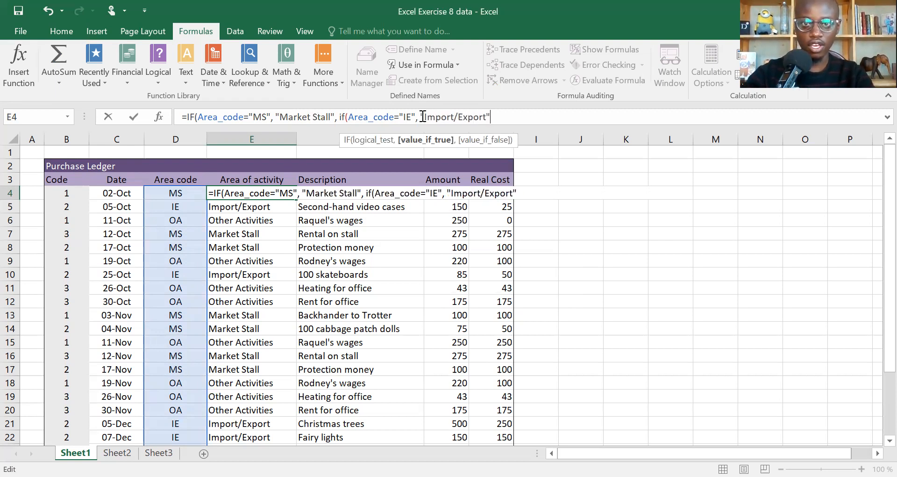
{"action": "type", "text": ","}
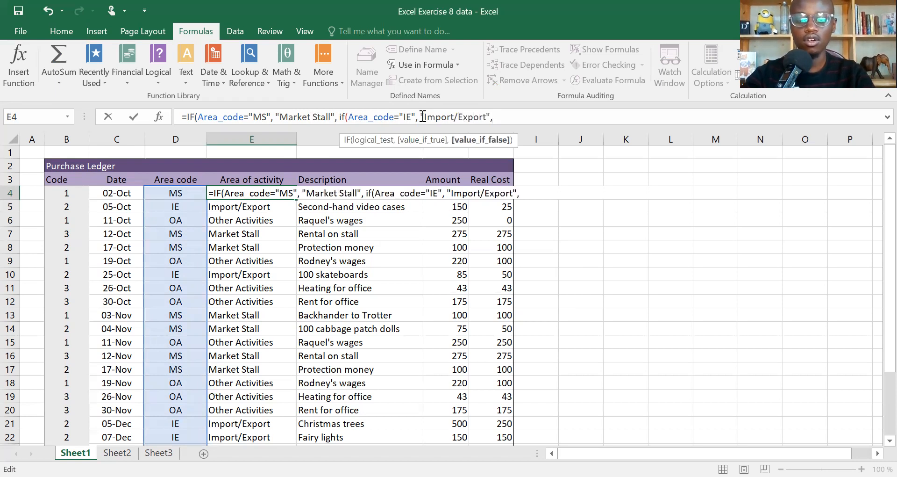
Step: Paste the copied Area_code condition at the end of the E4 formula and change its code to "OA"
{"action": "key", "text": "ctrl+v"}
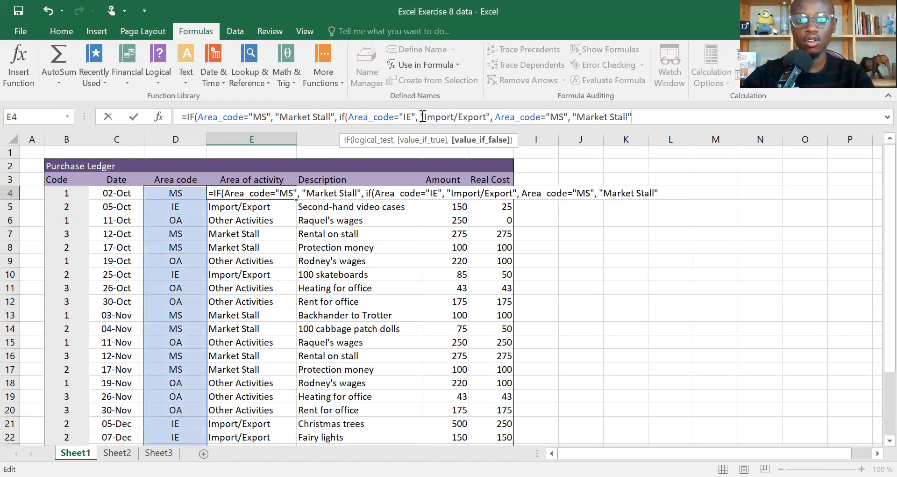
{"action": "left_click", "coordinate": [561, 116]}
{"action": "key", "text": "BackSpace"}
{"action": "key", "text": "BackSpace"}
{"action": "type", "text": "OA"}
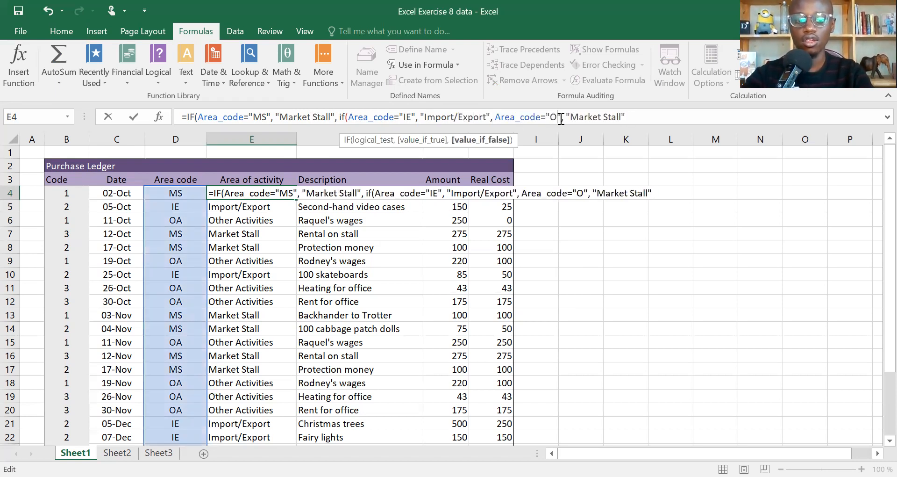
Step: Replace the pasted Market Stall text after "OA" in the E4 formula with Other activities
{"action": "double_click", "coordinate": [607, 120]}
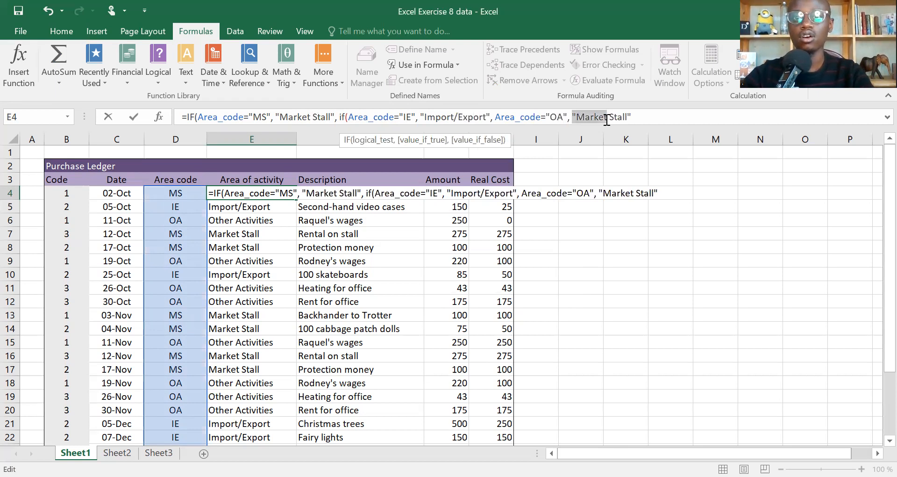
{"action": "key", "text": "ctrl+shift+Right"}
{"action": "key", "text": "ctrl+shift+Left"}
{"action": "key", "text": "shift+Right"}
{"action": "key", "text": "shift+Right"}
{"action": "key", "text": "shift+Right"}
{"action": "key", "text": "shift+Right"}
{"action": "key", "text": "shift+Right"}
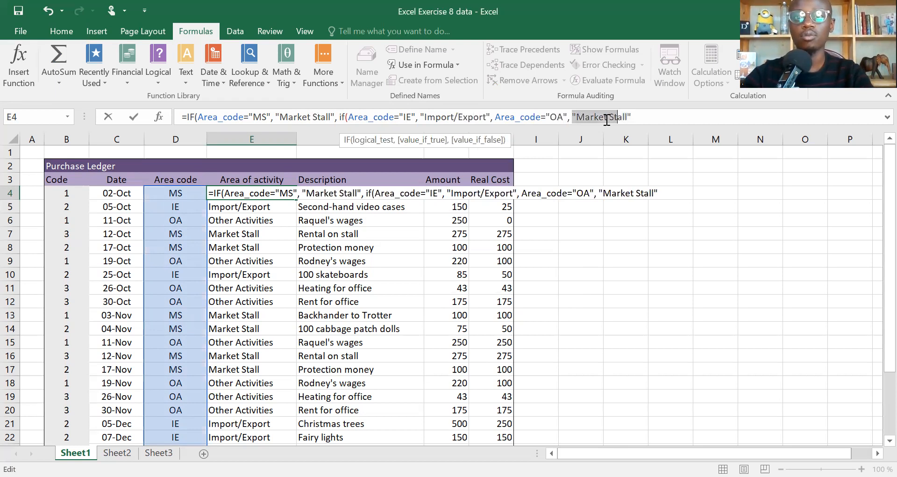
{"action": "key", "text": "shift+Right"}
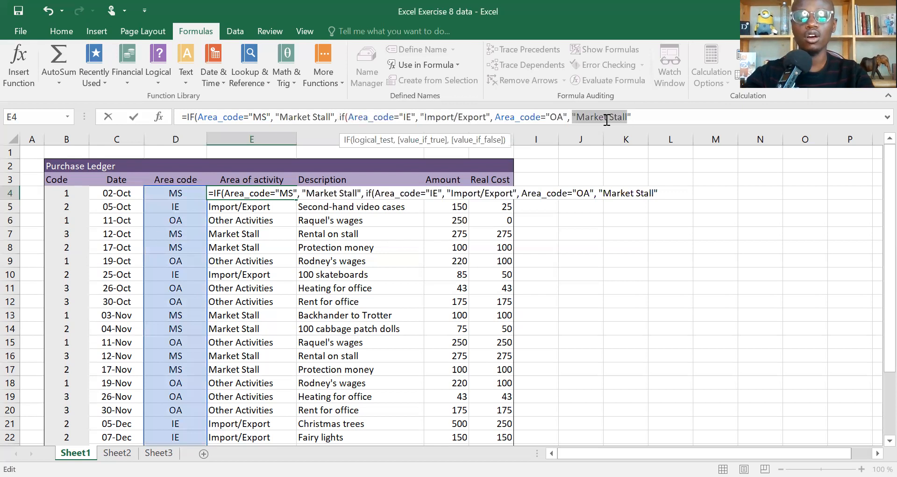
{"action": "type", "text": "Other "}
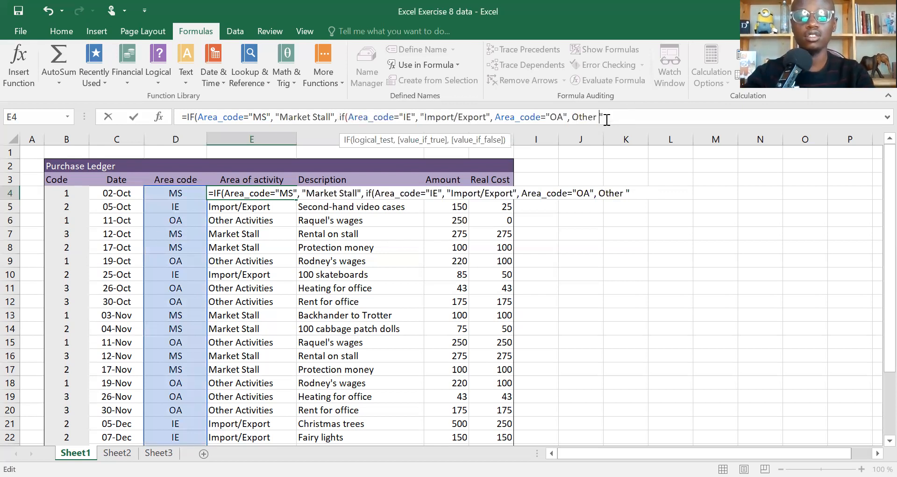
{"action": "type", "text": "activities"}
{"action": "key", "text": "Right"}
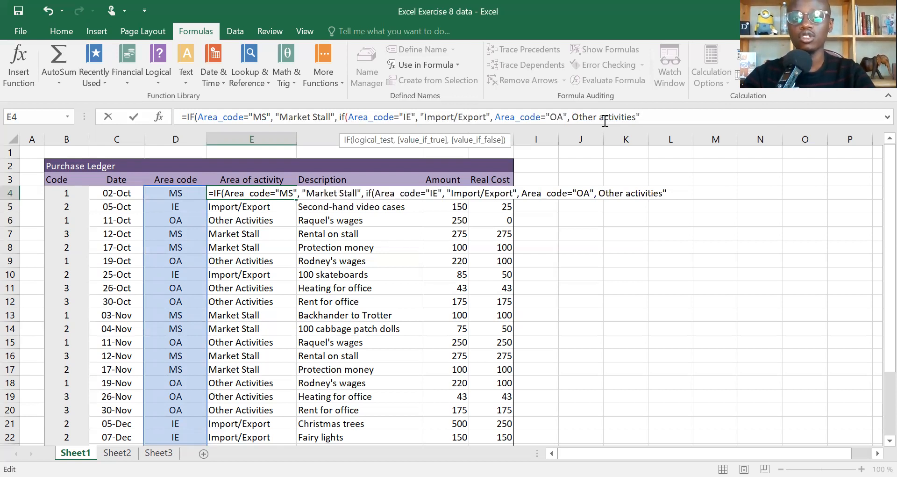
Step: Capitalise the A in the E4 formula's third result so it reads Other Activities
{"action": "left_click", "coordinate": [605, 121]}
{"action": "key", "text": "BackSpace"}
{"action": "type", "text": "S"}
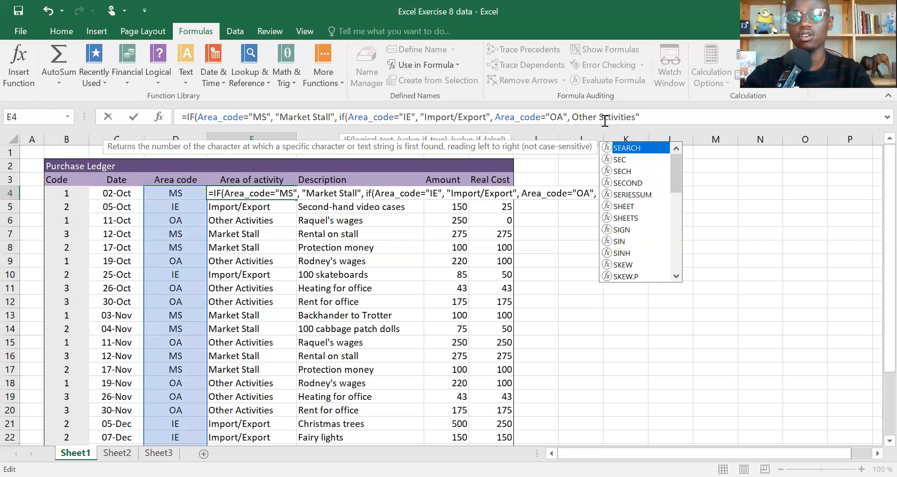
{"action": "key", "text": "BackSpace"}
{"action": "type", "text": "A"}
Step: Add "Does not exist" as the final value-if-false of the E4 formula and end it with three closing brackets
{"action": "key", "text": "End"}
{"action": "type", "text": ", "}
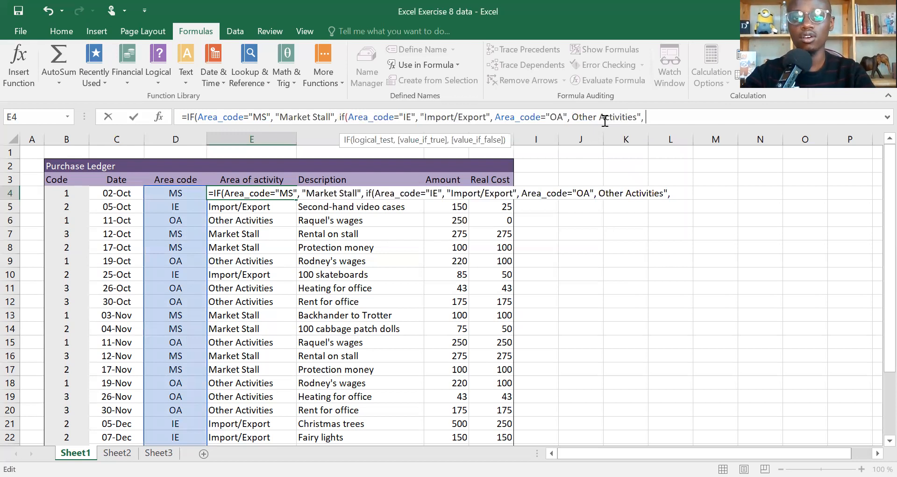
{"action": "type", "text": "\"\""}
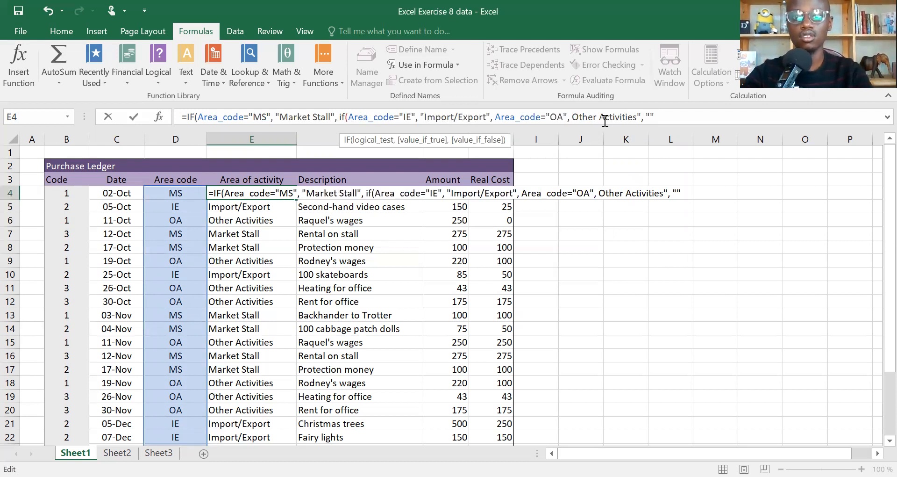
{"action": "type", "text": "Does not exist"}
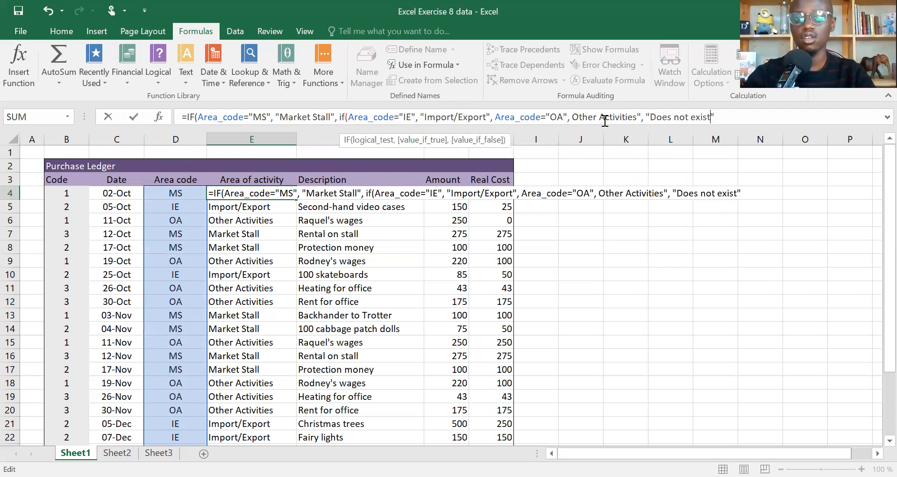
{"action": "key", "text": "Right"}
{"action": "type", "text": ")))"}
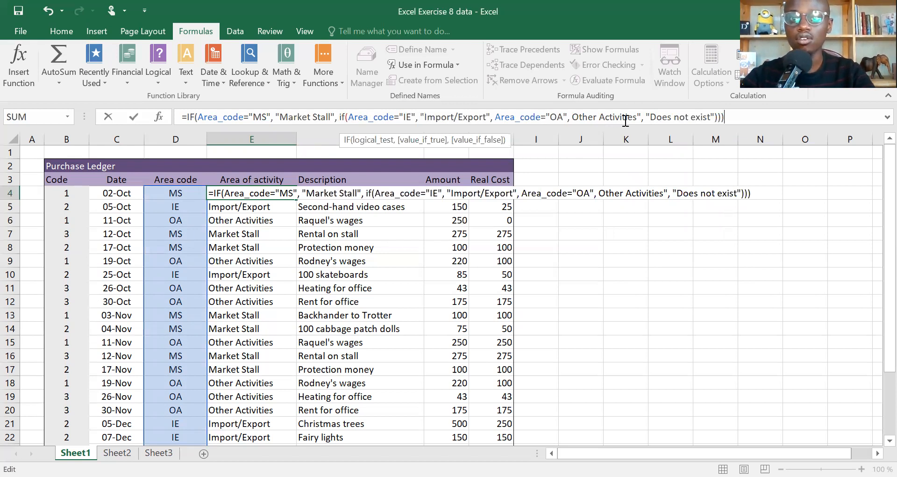
Step: Add the missing opening quotation mark before Other Activities in the E4 formula and try to enter the formula
{"action": "left_click", "coordinate": [574, 117]}
{"action": "type", "text": "\""}
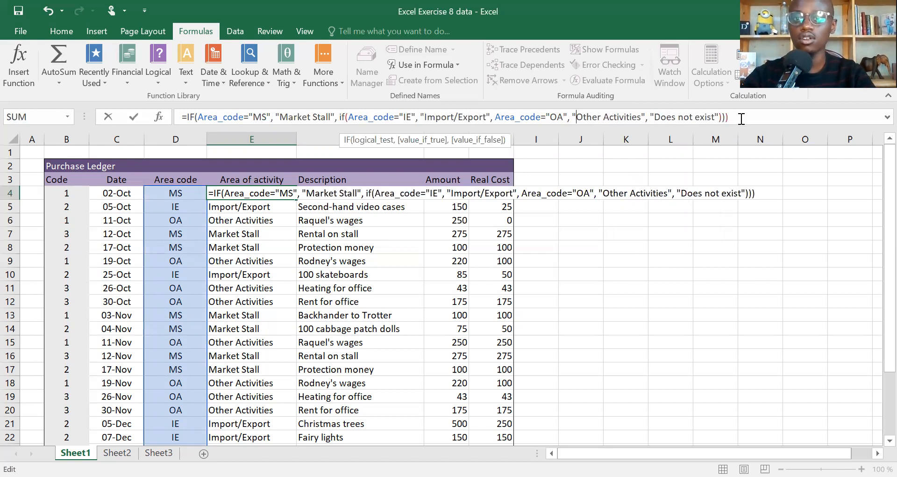
{"action": "key", "text": "ctrl+Right"}
{"action": "key", "text": "ctrl+shift+Right"}
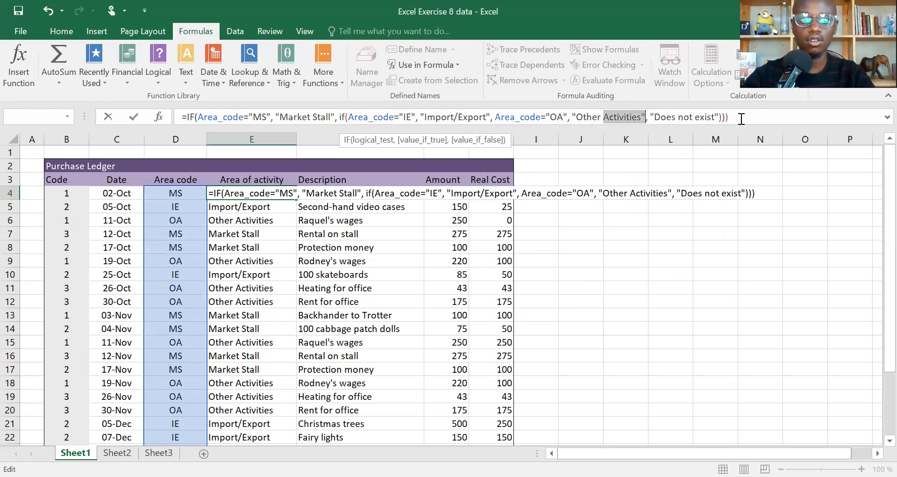
{"action": "key", "text": "Return"}
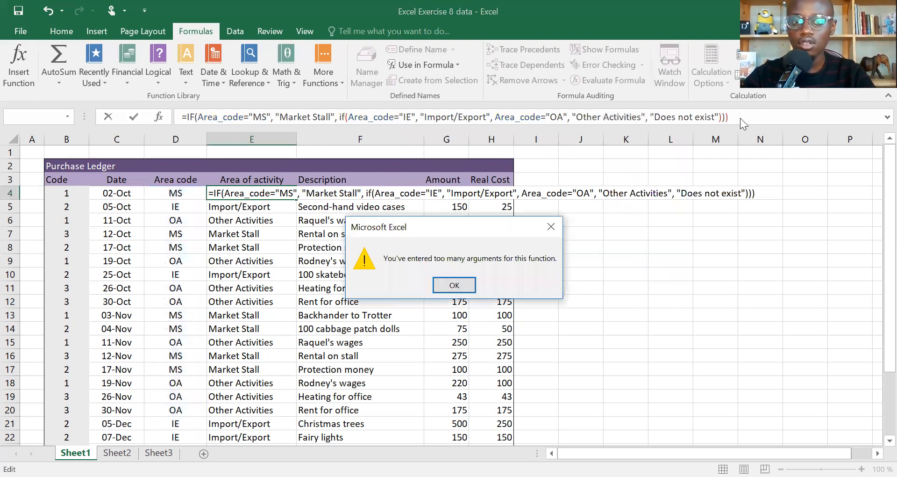
{"action": "key", "text": "Return"}
Step: Insert the missing nested IF with its opening bracket before Area_code="OA" and enter the formula in E4
{"action": "left_click", "coordinate": [473, 121]}
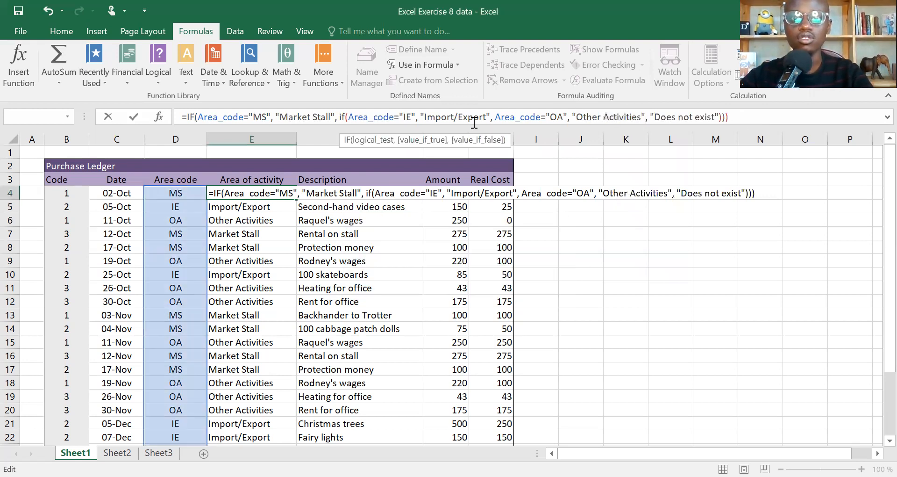
{"action": "key", "text": "Right"}
{"action": "key", "text": "Right"}
{"action": "key", "text": "Right"}
{"action": "key", "text": "Right"}
{"action": "key", "text": "Right"}
{"action": "key", "text": "Right"}
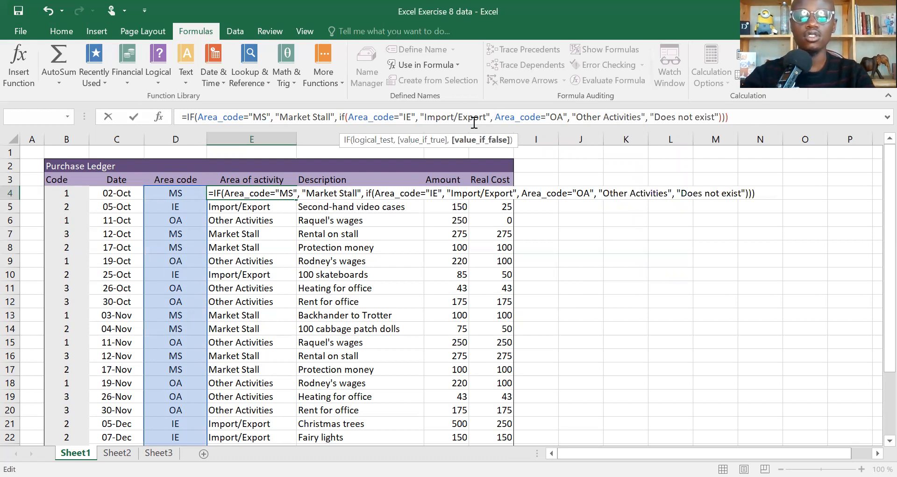
{"action": "type", "text": "if("}
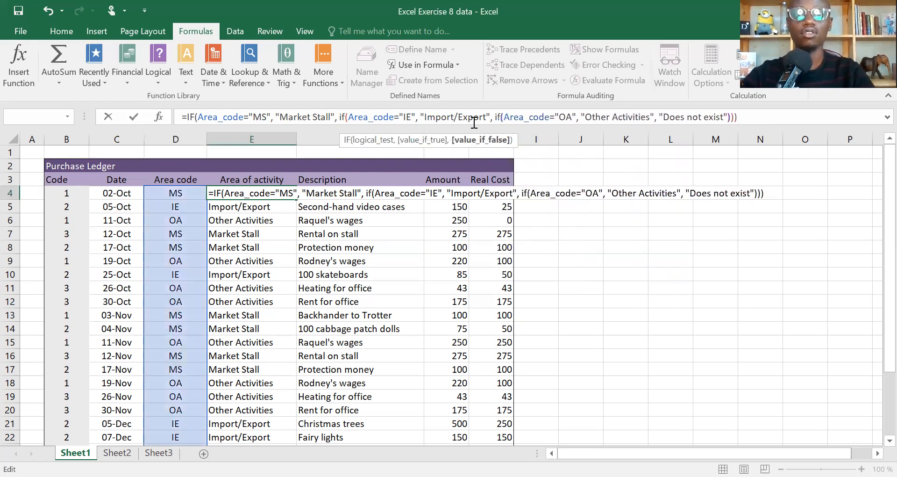
{"action": "key", "text": "ctrl+Return"}
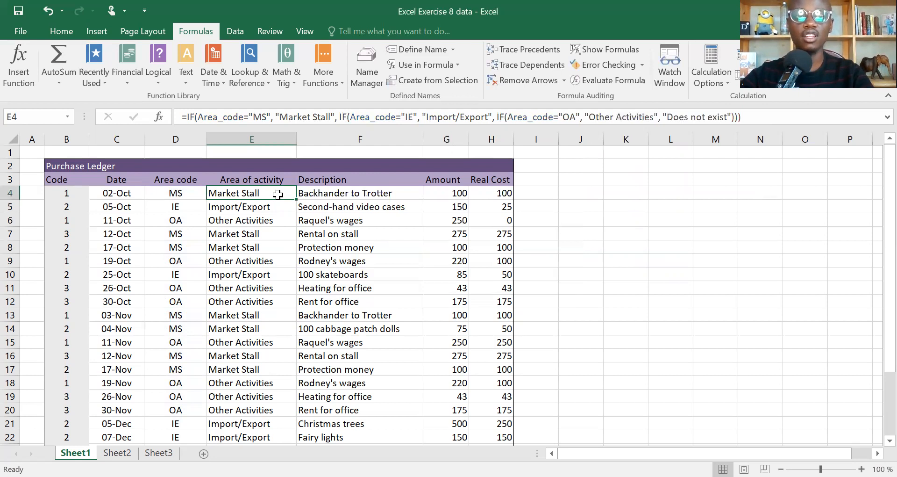
Step: Check the cell-reference formula in E5, and fill the Area_code formula from E4 down the Area of activity column
{"action": "key", "text": "Down"}
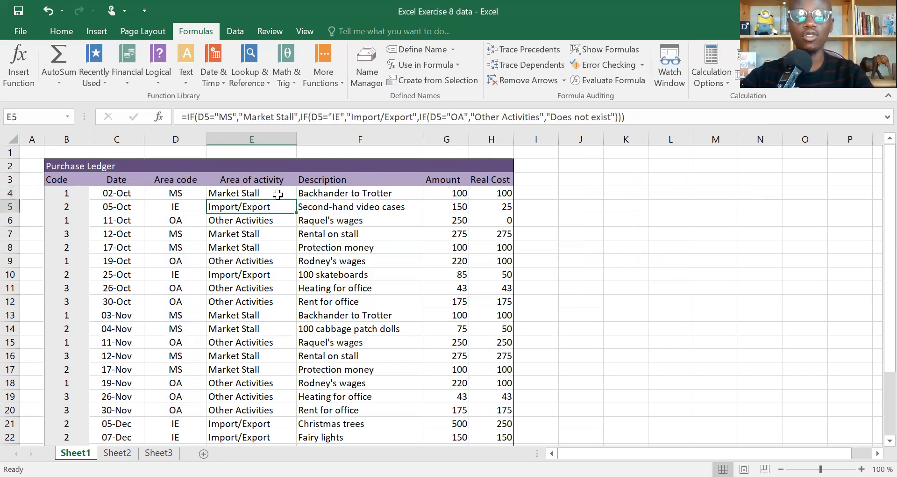
{"action": "left_click", "coordinate": [205, 116]}
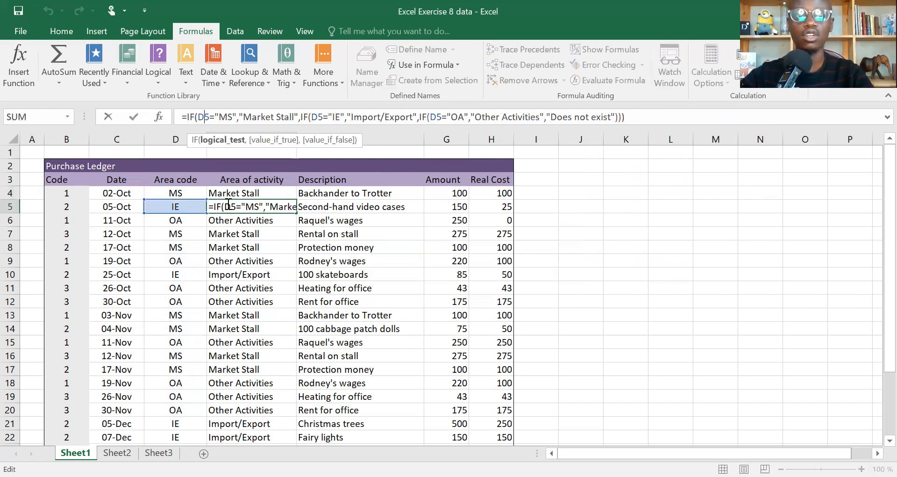
{"action": "key", "text": "shift+Return"}
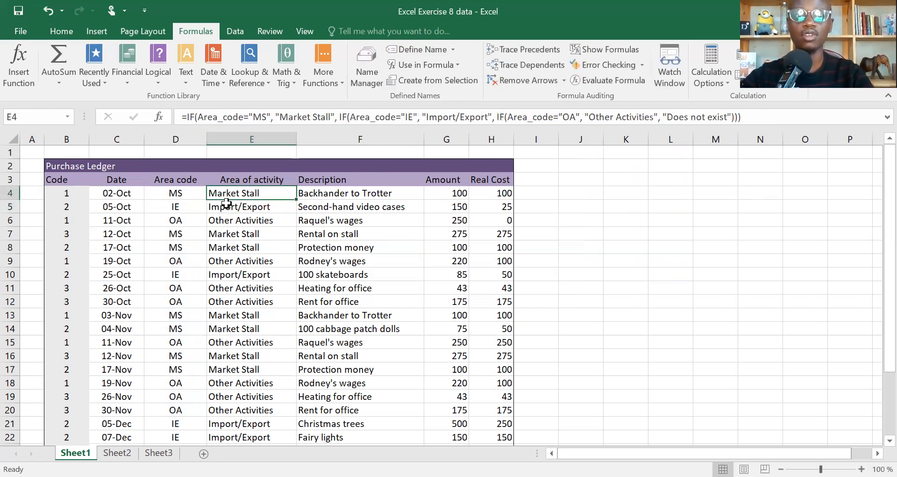
{"action": "double_click", "coordinate": [296, 197]}
Step: Test the formula with the invalid area code S in D6, and undo that entry
{"action": "left_click", "coordinate": [176, 216]}
{"action": "type", "text": "S"}
{"action": "key", "text": "Return"}
{"action": "key", "text": "ctrl+z"}
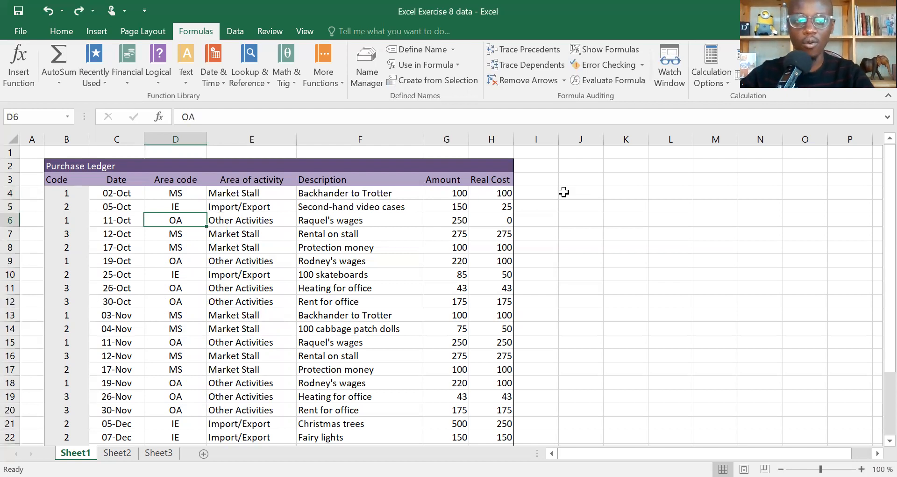
Step: Review the finished nested IF formula in E4
{"action": "left_click", "coordinate": [230, 193]}
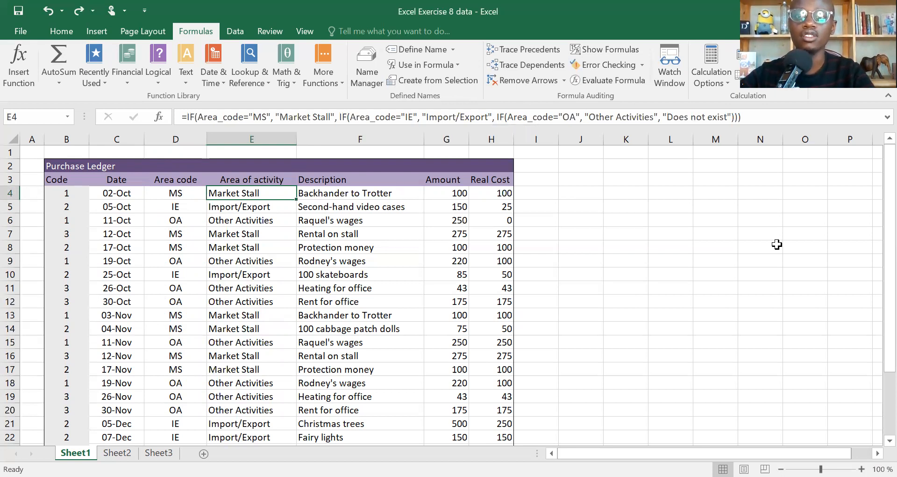
{"action": "key", "text": "alt+Tab"}
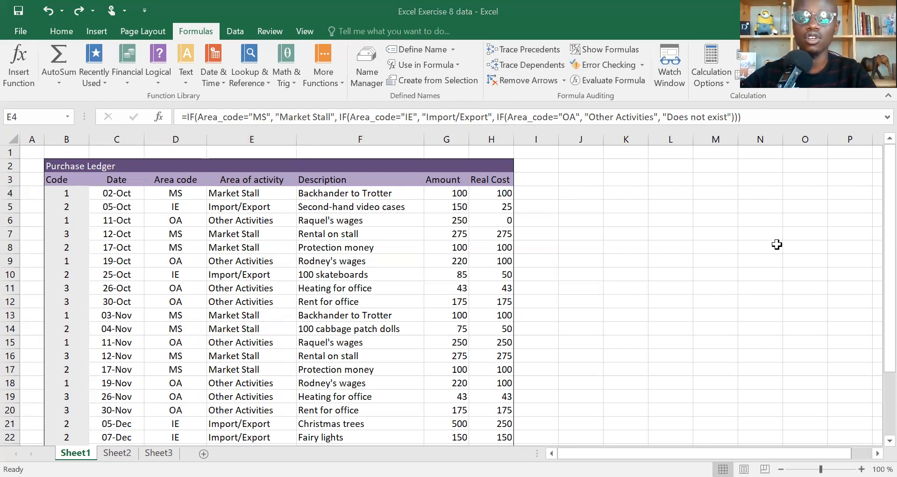